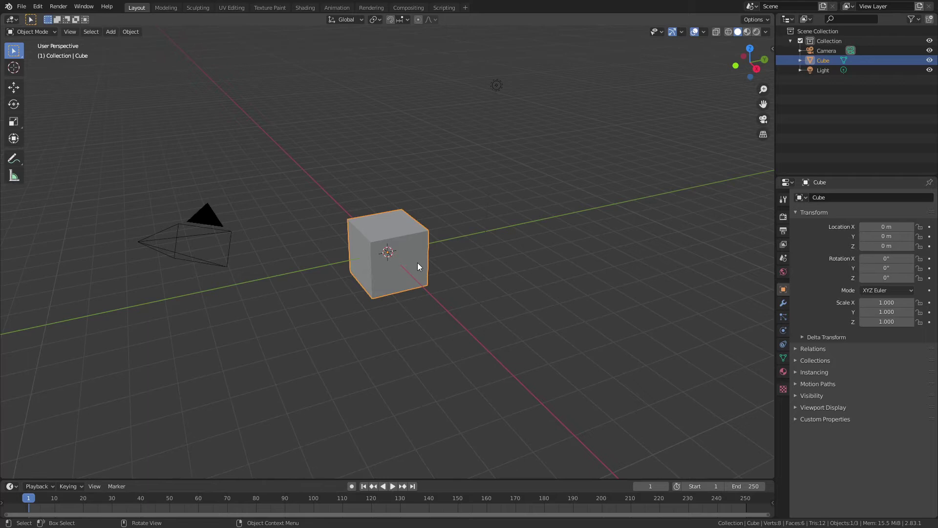
Delete the default cube and add a mesh plane in its place.
{"action": "key", "text": "x"}
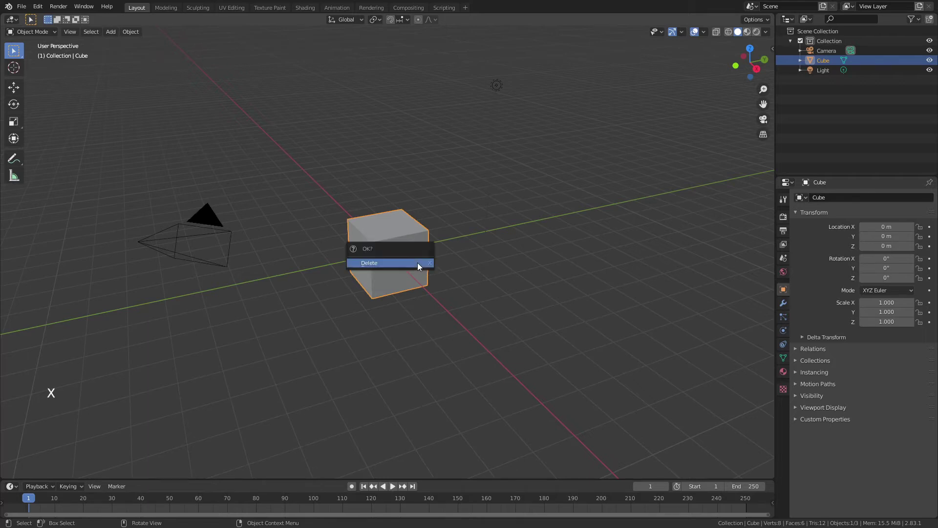
{"action": "left_click", "coordinate": [417, 266]}
{"action": "key", "text": "shift+a"}
{"action": "mouse_move", "coordinate": [417, 263]}
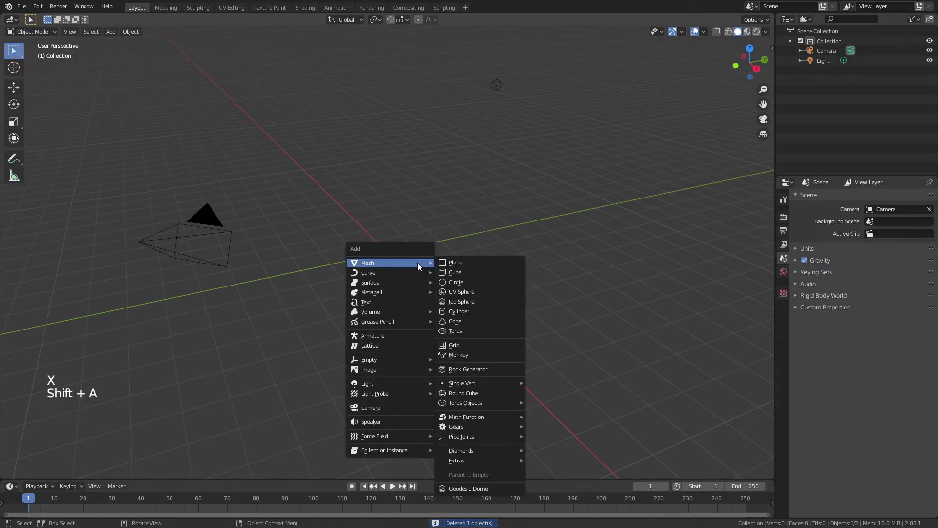
{"action": "left_click", "coordinate": [457, 260]}
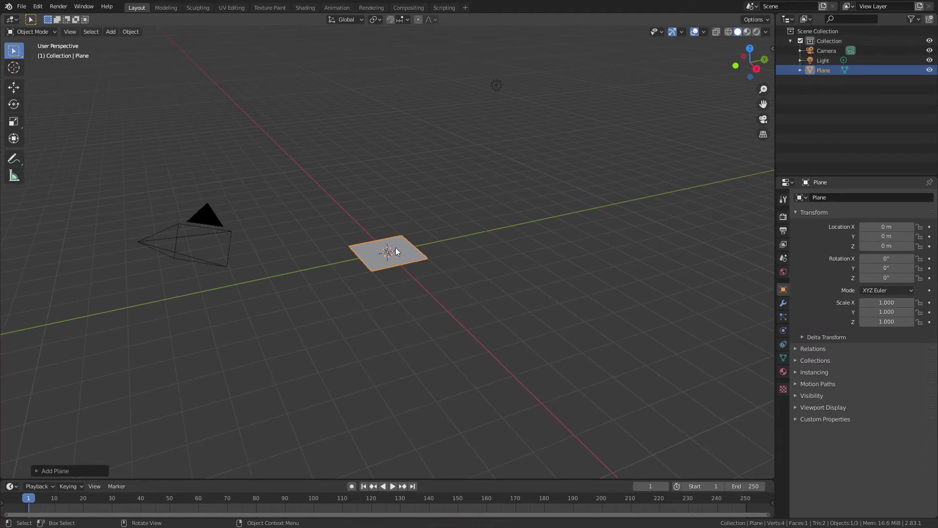
Scale the plane by a factor of 2.
{"action": "key", "text": "s"}
{"action": "key", "text": "2"}
{"action": "key", "text": "Return"}
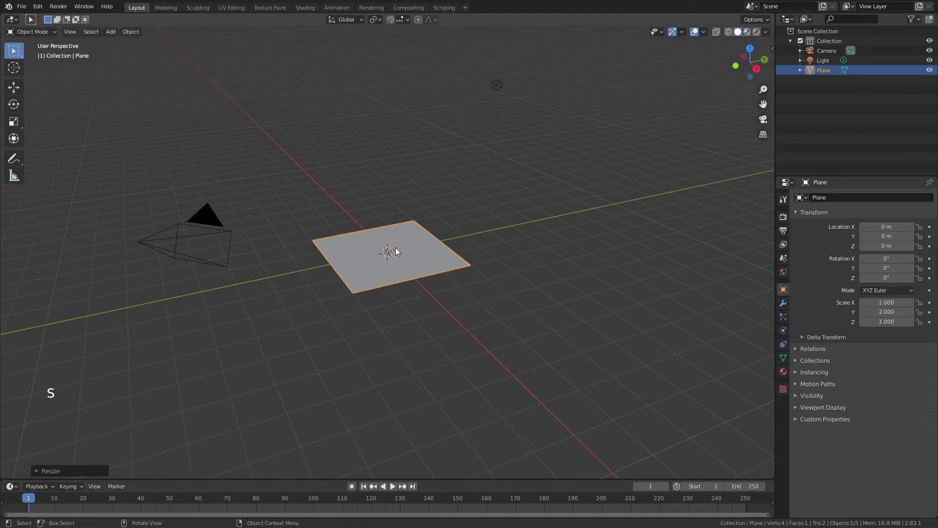
Add a Solidify modifier to the plane with its offset set to 1.
{"action": "left_click", "coordinate": [783, 304]}
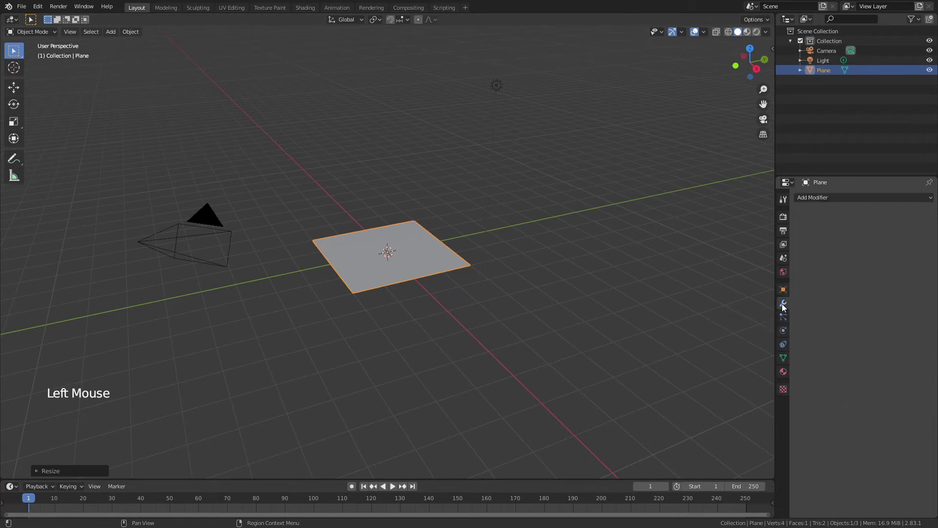
{"action": "left_click", "coordinate": [824, 198]}
{"action": "left_click", "coordinate": [742, 350]}
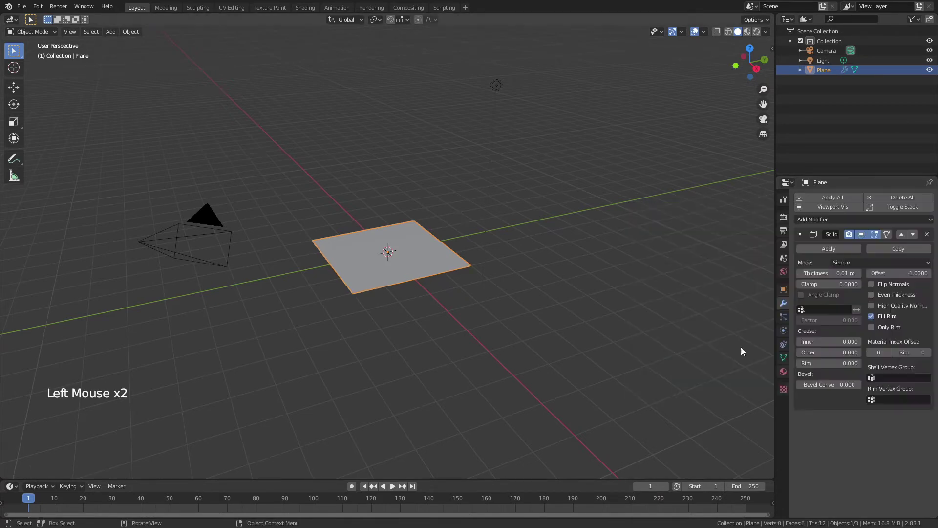
{"action": "left_click", "coordinate": [911, 272]}
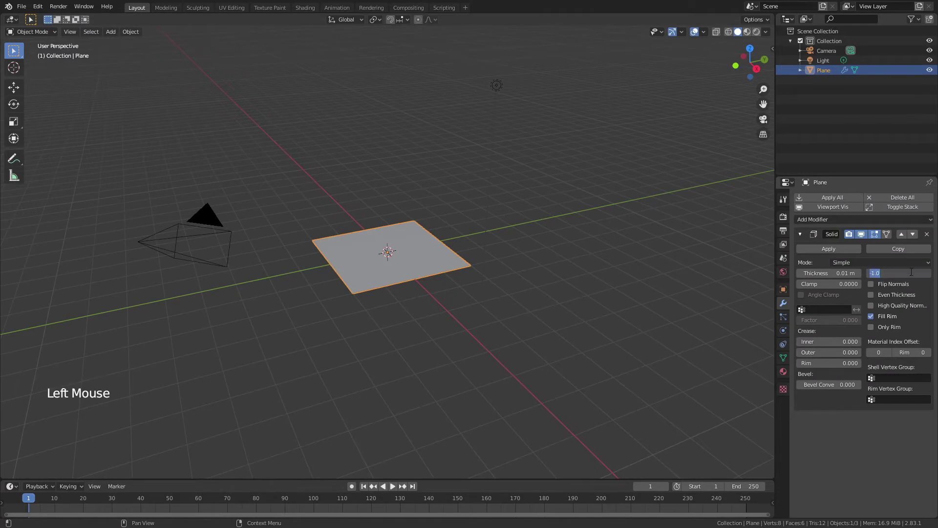
{"action": "type", "text": "1"}
{"action": "key", "text": "Return"}
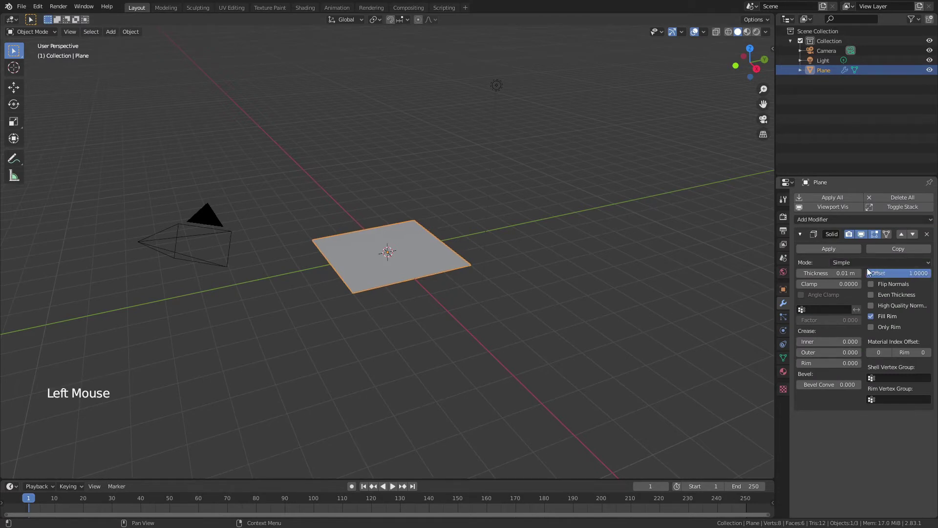
Try a Solidify thickness of 0.15 m on the plane.
{"action": "left_click", "coordinate": [846, 273]}
{"action": "key", "text": "BackSpace"}
{"action": "type", "text": "0.15"}
{"action": "key", "text": "Return"}
Set the Solidify thickness to 0.1 m.
{"action": "left_click", "coordinate": [846, 273]}
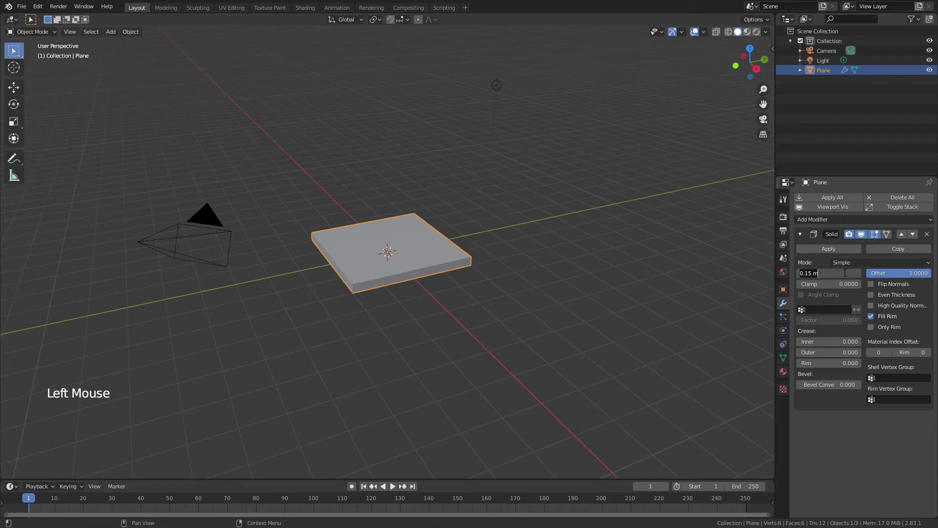
{"action": "type", "text": "0.1"}
{"action": "key", "text": "Return"}
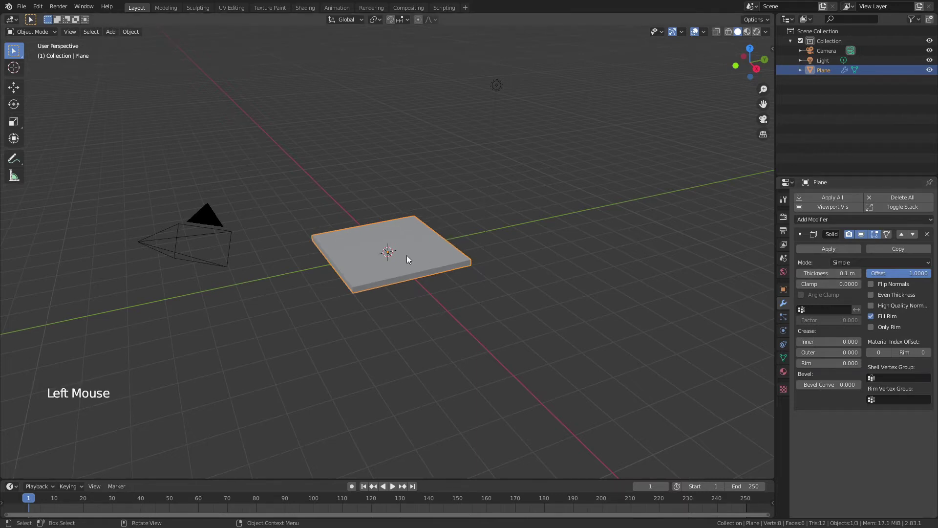
{"action": "scroll", "coordinate": [407, 255], "scroll_direction": "up", "scroll_amount": 4}
Add a Bevel modifier to the slab with a 0.01 m offset, 2 segments and the Angle limit method.
{"action": "left_click", "coordinate": [800, 234]}
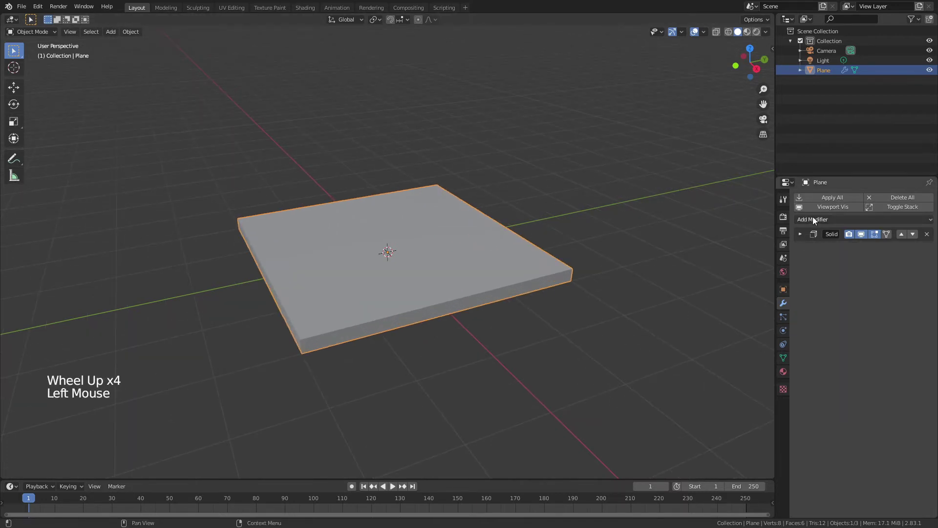
{"action": "left_click", "coordinate": [813, 218]}
{"action": "left_click", "coordinate": [765, 251]}
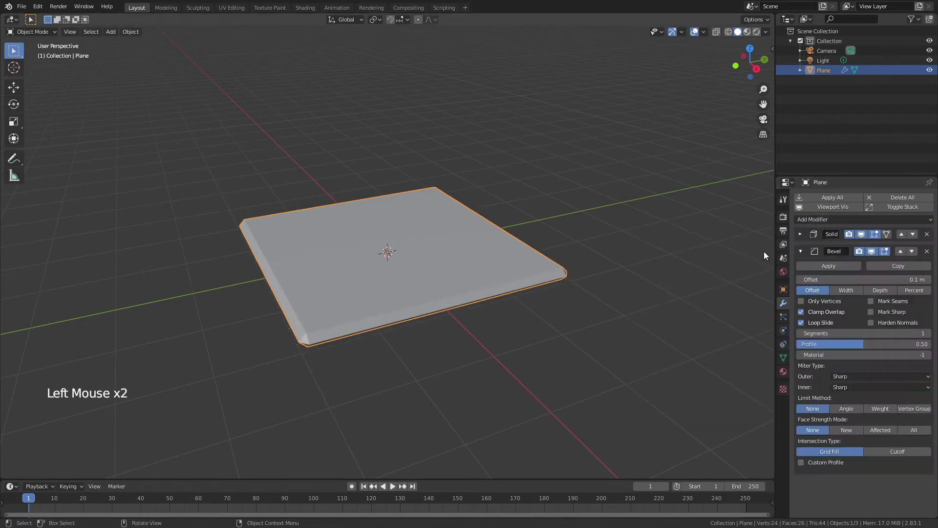
{"action": "left_click", "coordinate": [928, 333]}
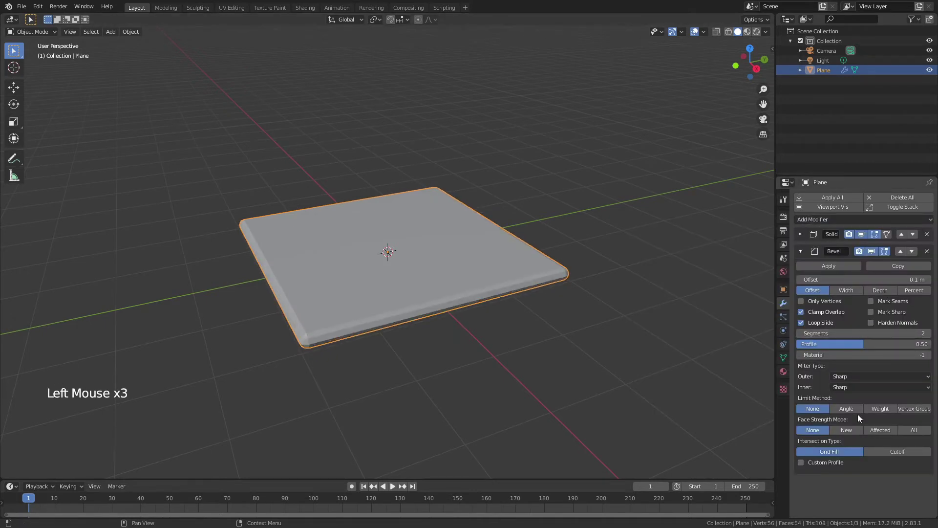
{"action": "left_click", "coordinate": [842, 412]}
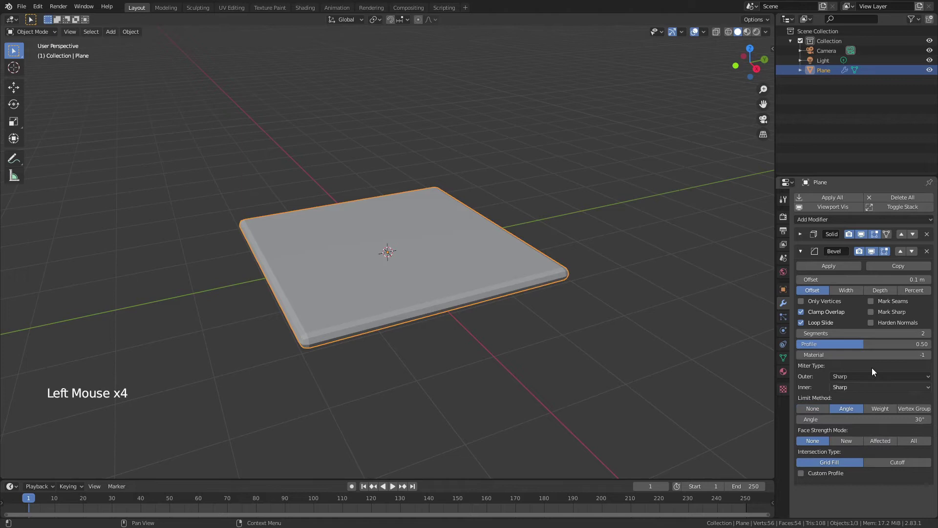
{"action": "left_click", "coordinate": [907, 280]}
{"action": "type", "text": ".01"}
{"action": "key", "text": "Return"}
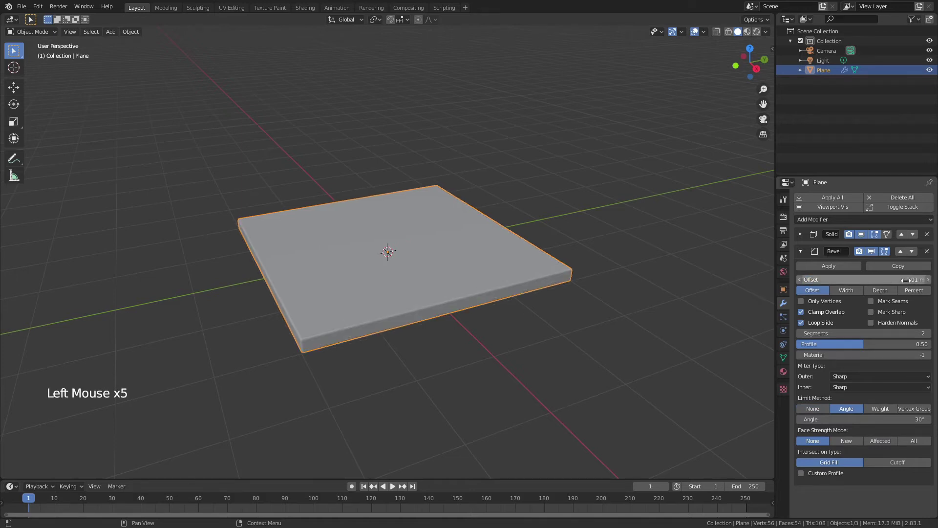
Apply smooth shading to the slab and collapse the Bevel modifier's settings.
{"action": "right_click", "coordinate": [409, 284]}
{"action": "left_click", "coordinate": [409, 284]}
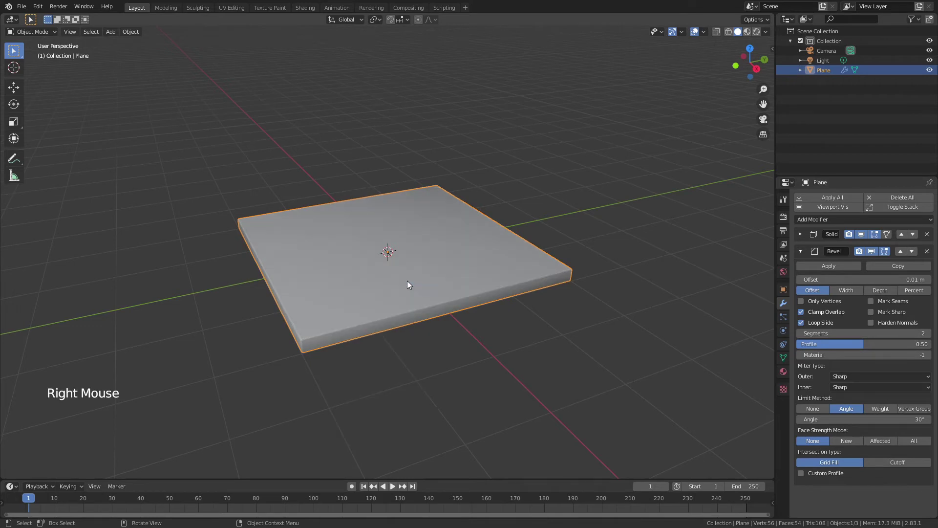
{"action": "left_click", "coordinate": [799, 251]}
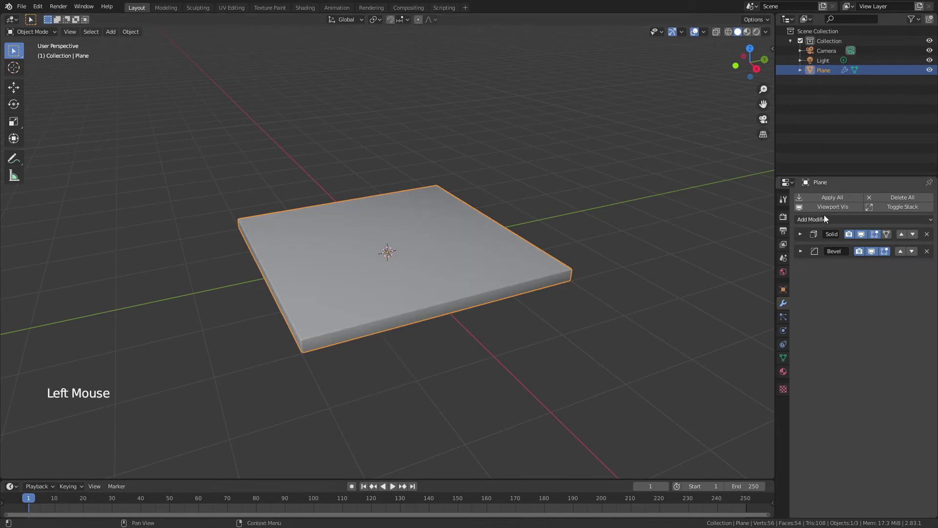
Add an Array modifier and move it to the top of the stack, above Solidify and Bevel.
{"action": "left_click", "coordinate": [822, 219]}
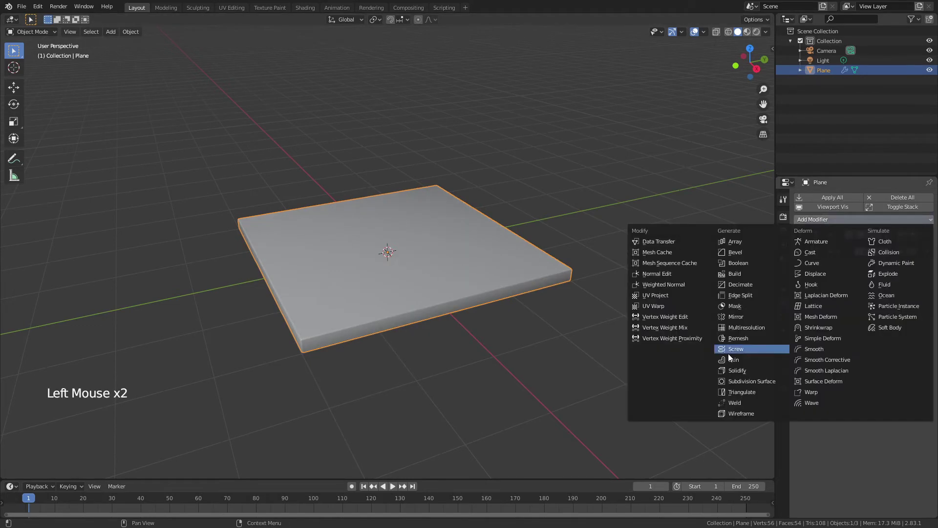
{"action": "left_click", "coordinate": [738, 243]}
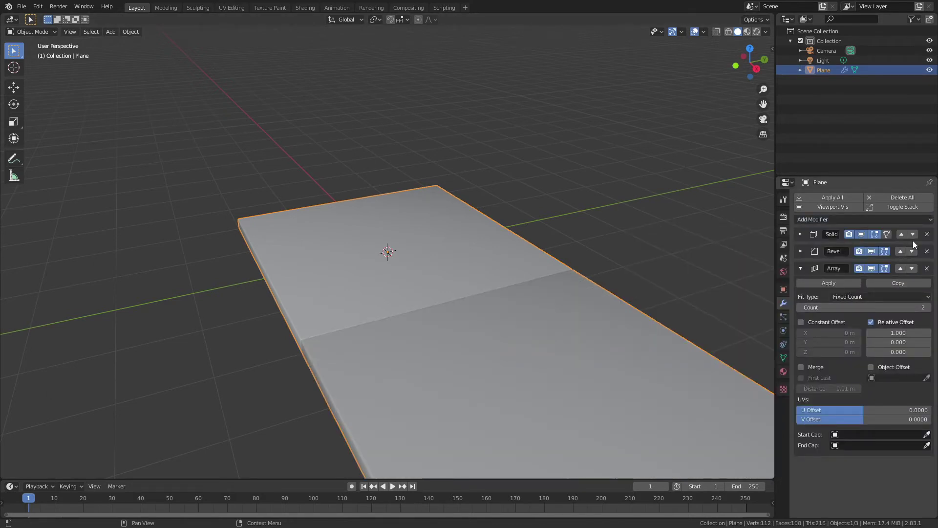
{"action": "left_click", "coordinate": [901, 268]}
{"action": "left_click", "coordinate": [900, 251]}
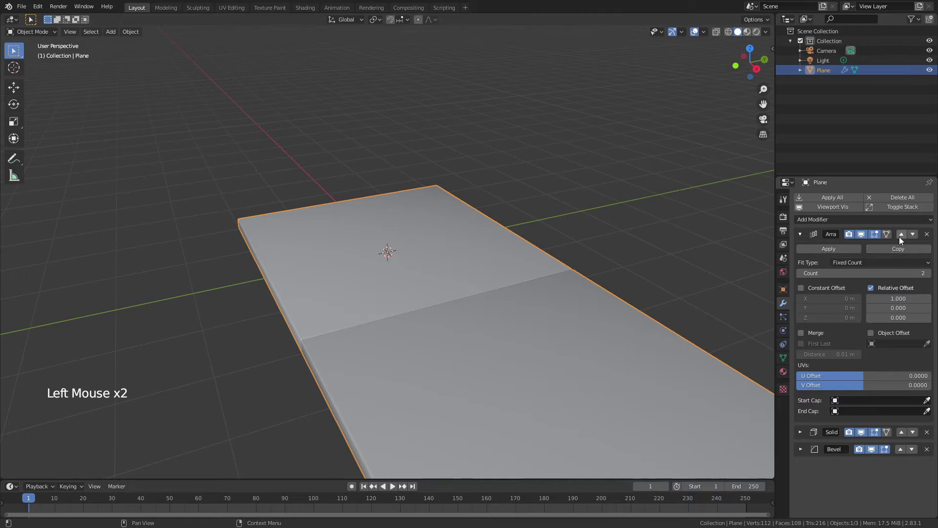
Set the Array's relative offset to 1 on Z and 0 on X.
{"action": "left_click", "coordinate": [887, 318]}
{"action": "type", "text": "1"}
{"action": "key", "text": "Return"}
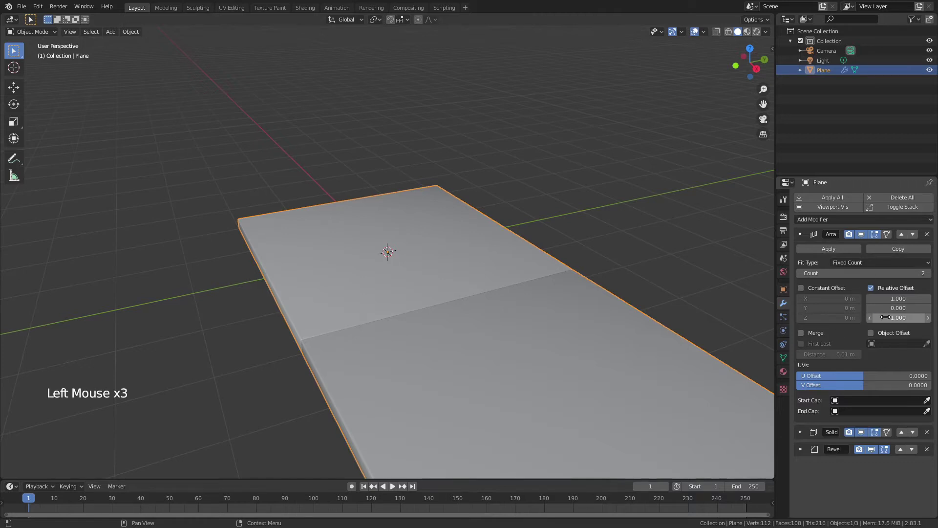
{"action": "left_click", "coordinate": [901, 298]}
{"action": "type", "text": "0"}
{"action": "key", "text": "Return"}
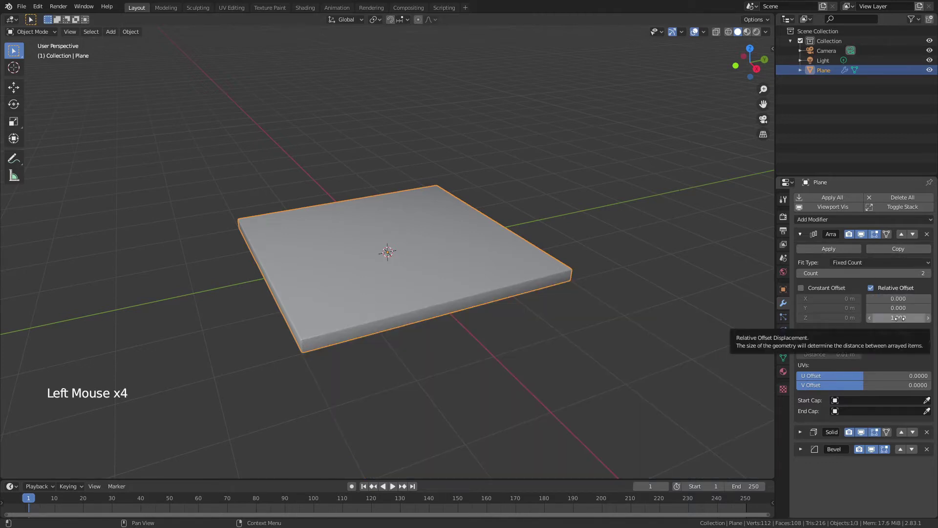
Switch the Array from relative to constant offset and set its Z distance to 0.15 m.
{"action": "left_click", "coordinate": [802, 288]}
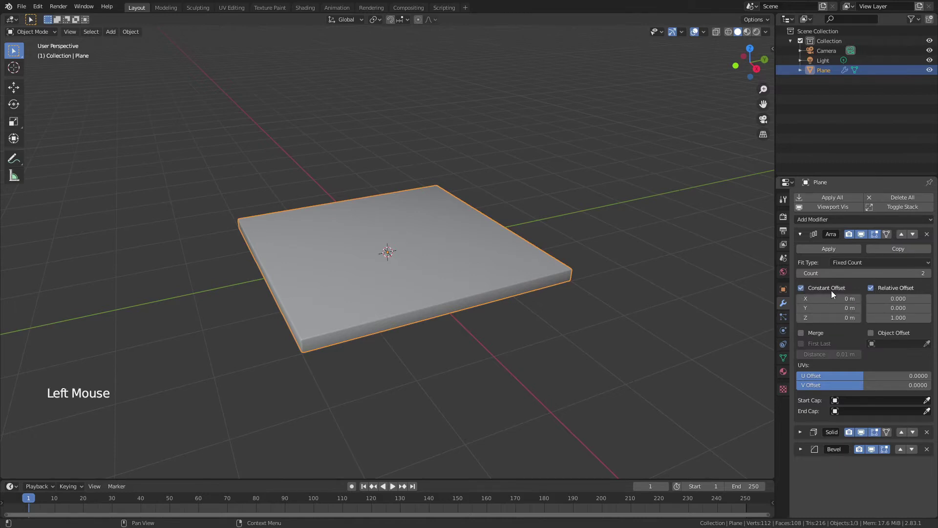
{"action": "left_click", "coordinate": [871, 288]}
{"action": "mouse_move", "coordinate": [832, 320]}
{"action": "left_mouse_down", "text": "shift"}
{"action": "mouse_move", "coordinate": [850, 320]}
{"action": "mouse_move", "coordinate": [832, 320]}
{"action": "left_mouse_up", "text": "shift"}
{"action": "left_click", "coordinate": [833, 320]}
{"action": "type", "text": "0.15"}
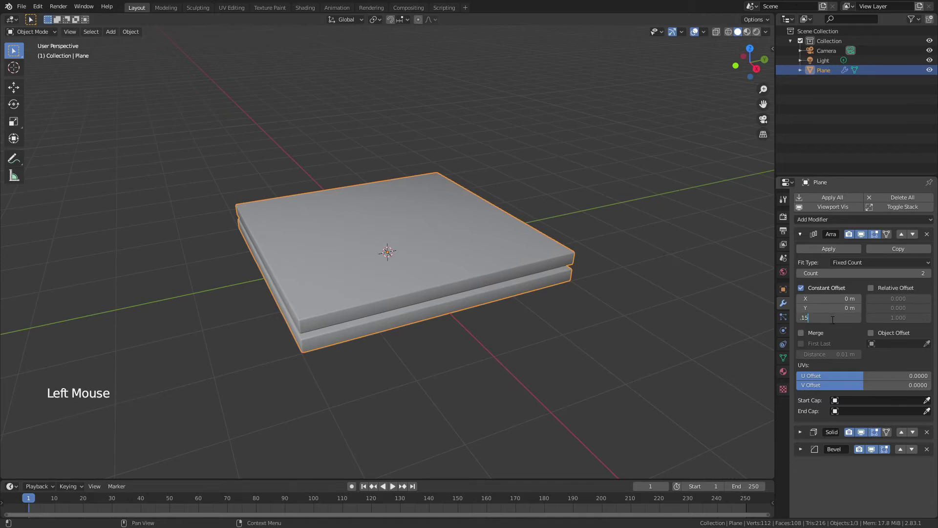
{"action": "key", "text": "Return"}
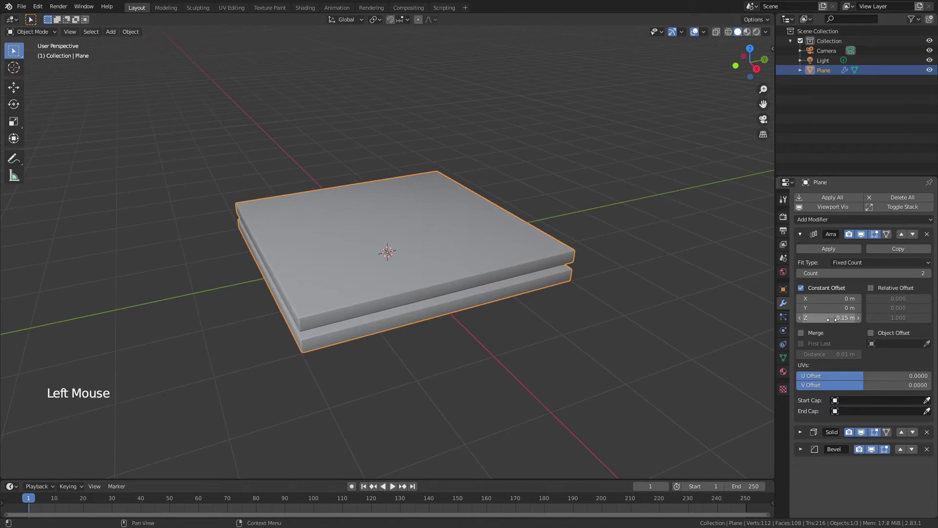
Raise the Array count to 5 and collapse the modifier's settings.
{"action": "left_click", "coordinate": [929, 274]}
{"action": "left_click", "coordinate": [928, 273]}
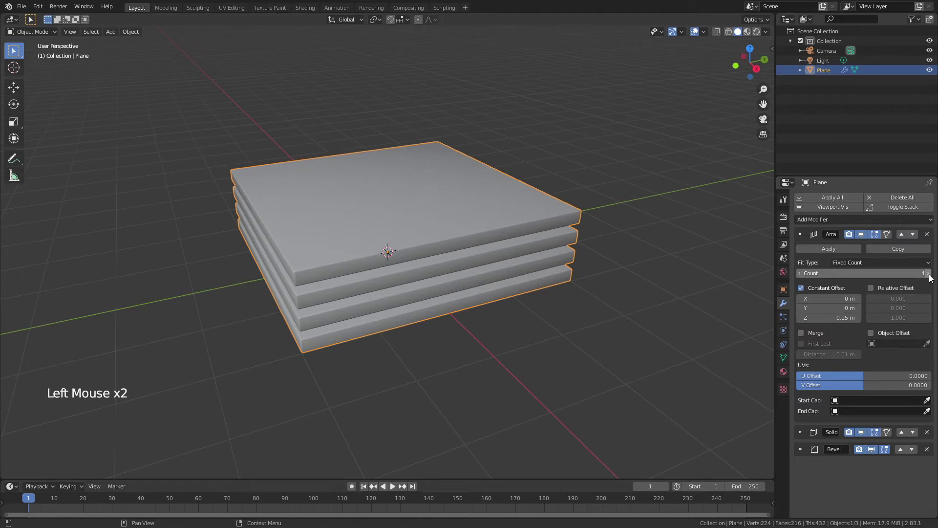
{"action": "left_click", "coordinate": [928, 273]}
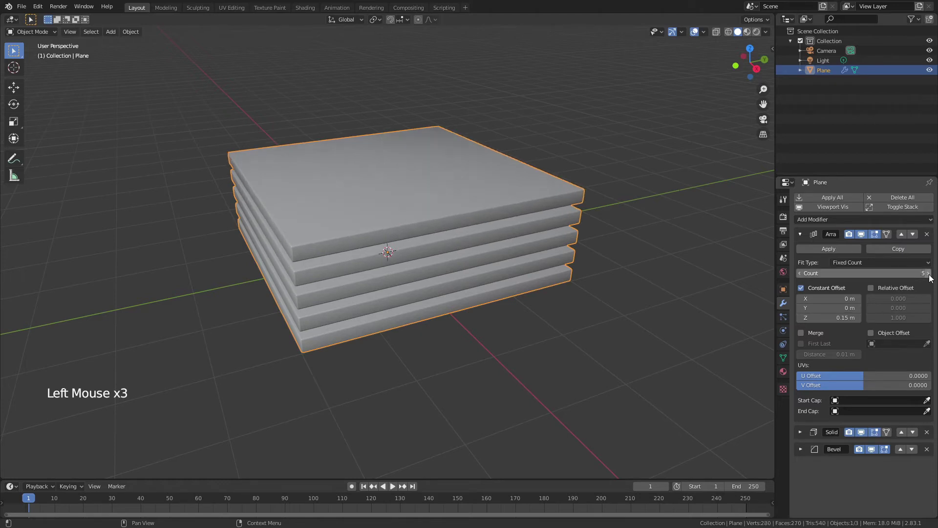
{"action": "left_click", "coordinate": [800, 234]}
Apply the Array modifier to the stack of slabs, keeping Solidify and Bevel live.
{"action": "middle_click_drag", "start_coordinate": [374, 260], "coordinate": [392, 235]}
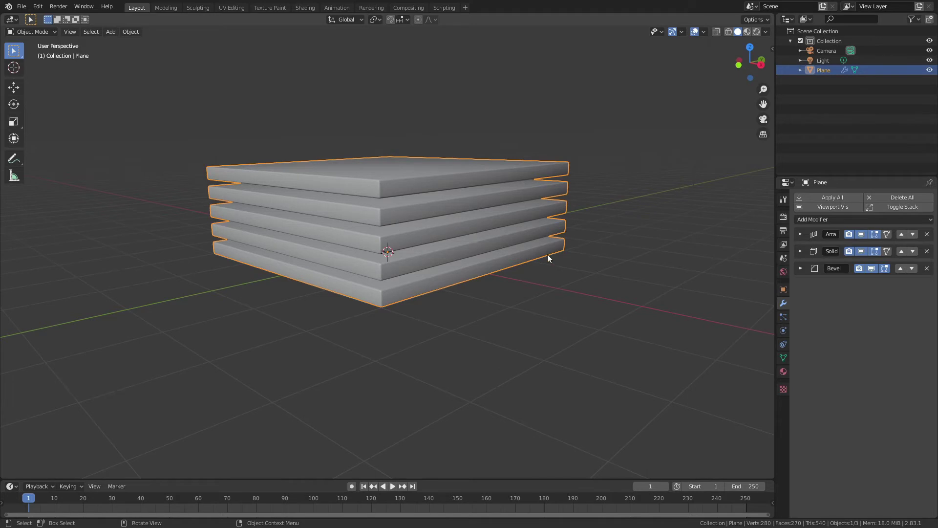
{"action": "middle_click_drag", "start_coordinate": [547, 254], "coordinate": [781, 255]}
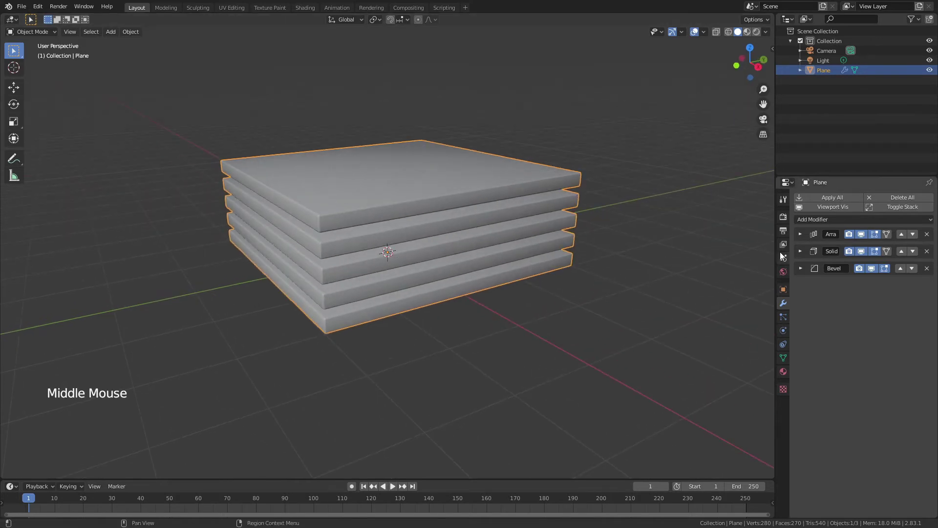
{"action": "left_click", "coordinate": [800, 234]}
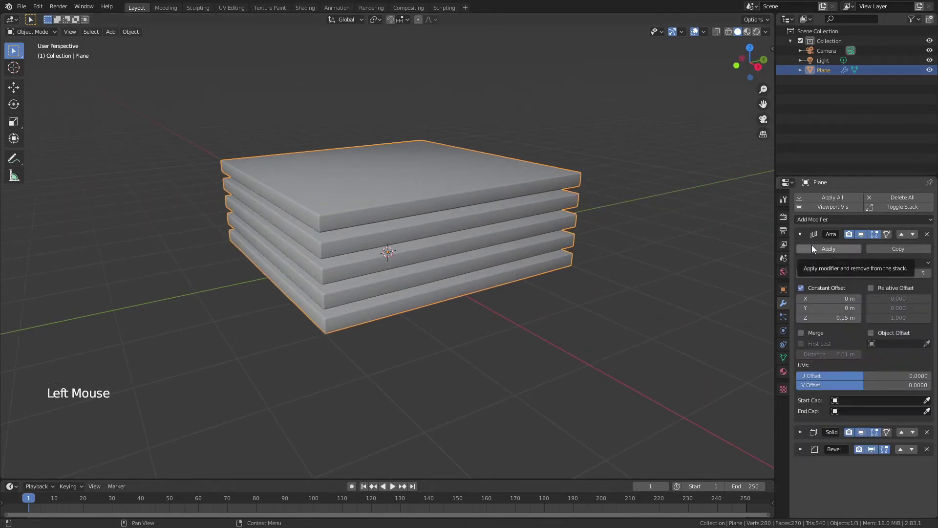
{"action": "left_click", "coordinate": [811, 245]}
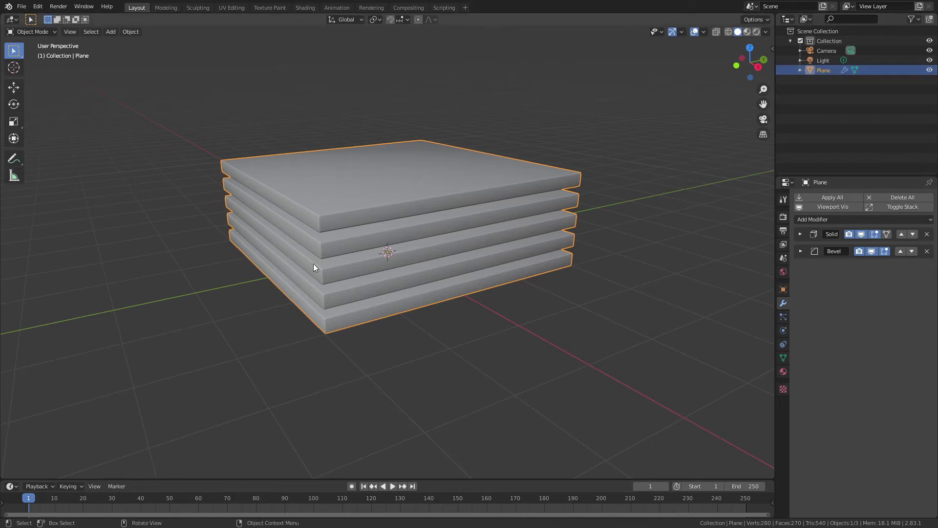
Separate the stacked mesh into individual objects by loose parts and return to Object Mode.
{"action": "key", "text": "Tab"}
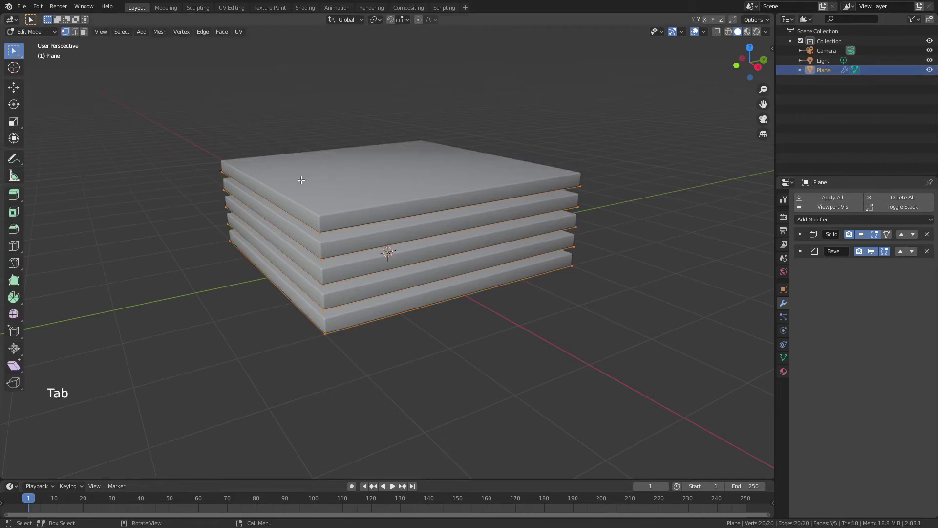
{"action": "key", "text": "p"}
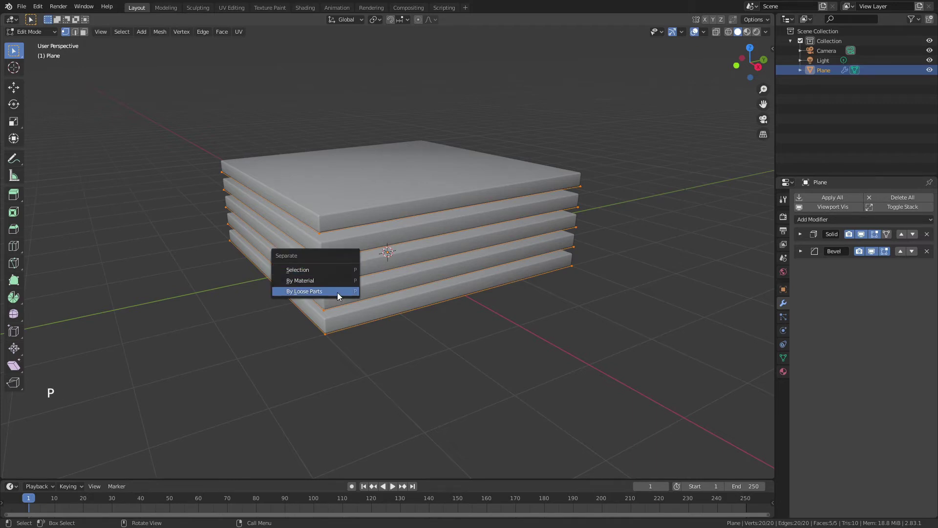
{"action": "left_click", "coordinate": [337, 292]}
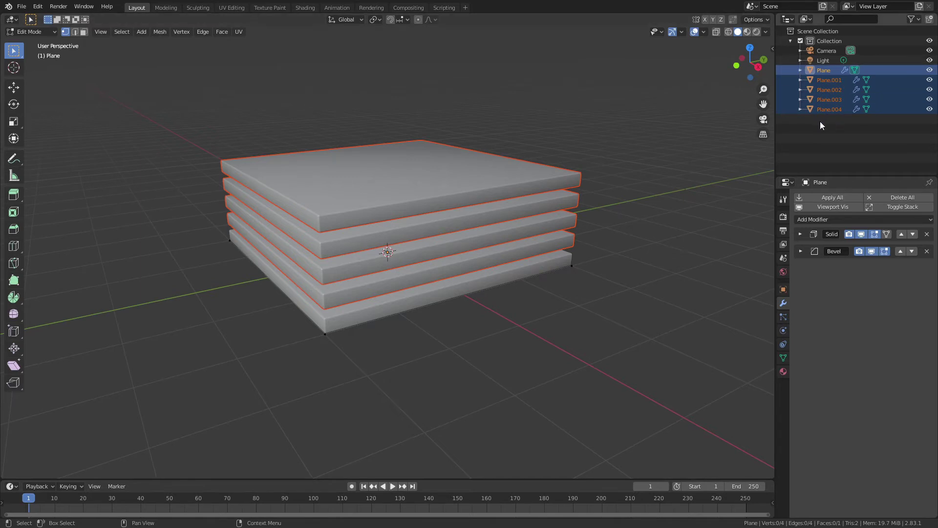
{"action": "key", "text": "Tab"}
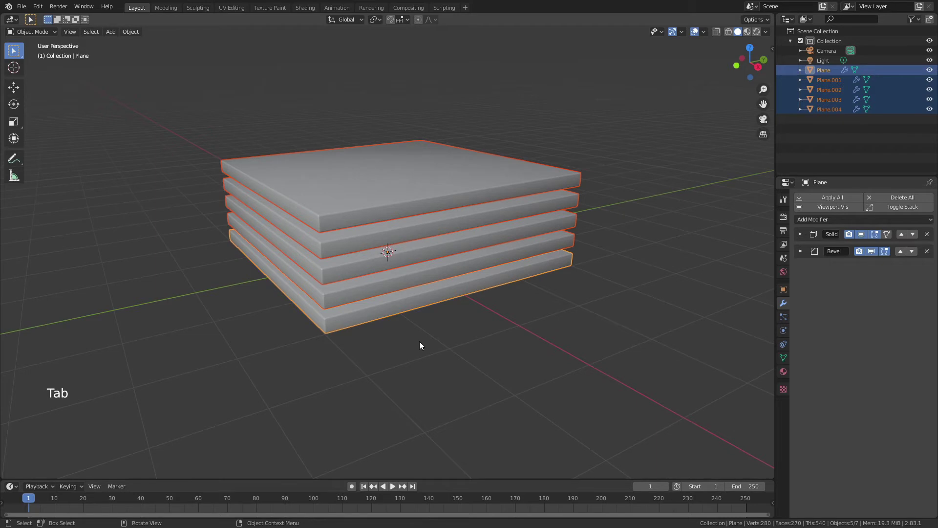
Deselect all the slabs and set the transform pivot point to the 3D Cursor.
{"action": "key", "text": "alt+a"}
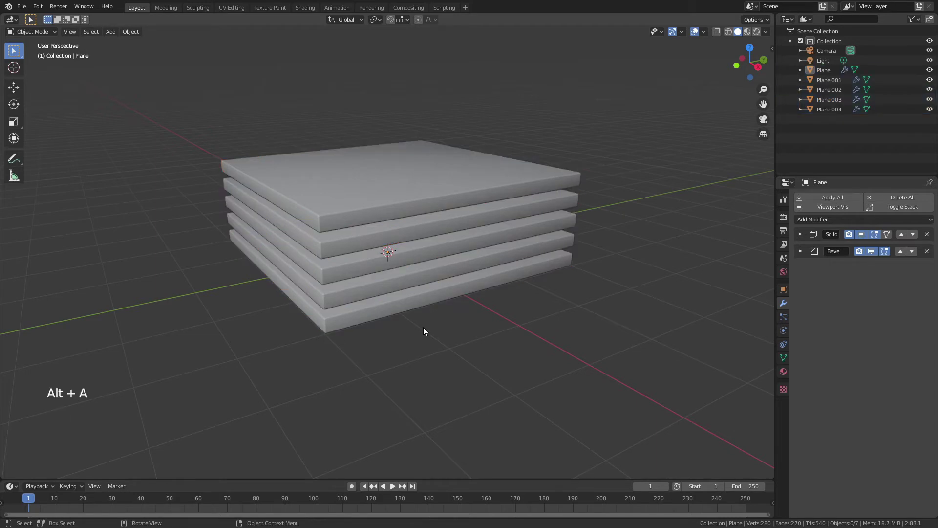
{"action": "key", "text": "period"}
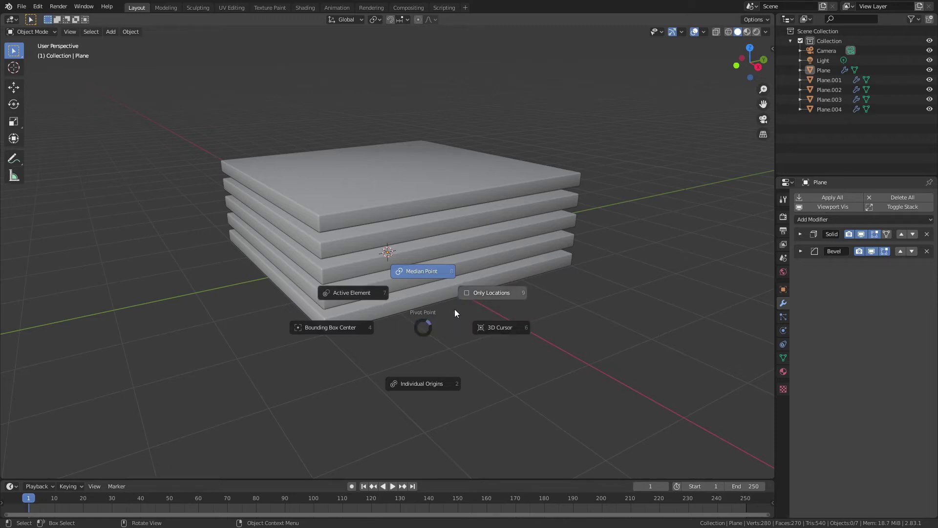
{"action": "left_click", "coordinate": [490, 328]}
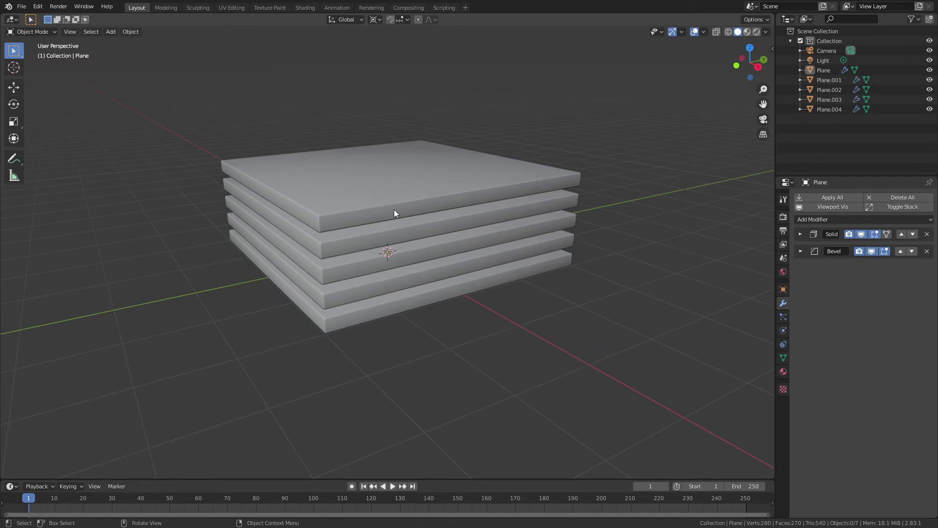
Select all five slabs and set each one's origin to its geometry.
{"action": "scroll", "coordinate": [380, 192], "scroll_direction": "down", "scroll_amount": 3}
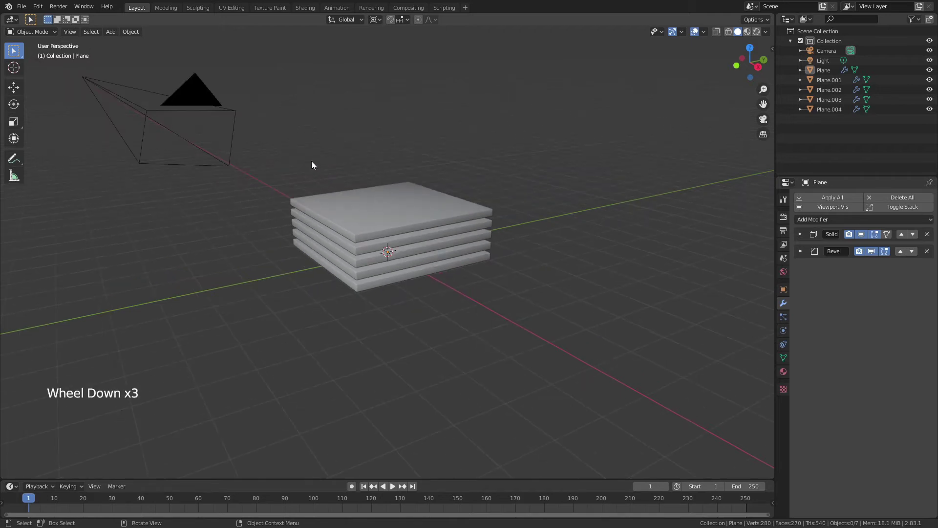
{"action": "left_click_drag", "start_coordinate": [310, 162], "coordinate": [423, 307]}
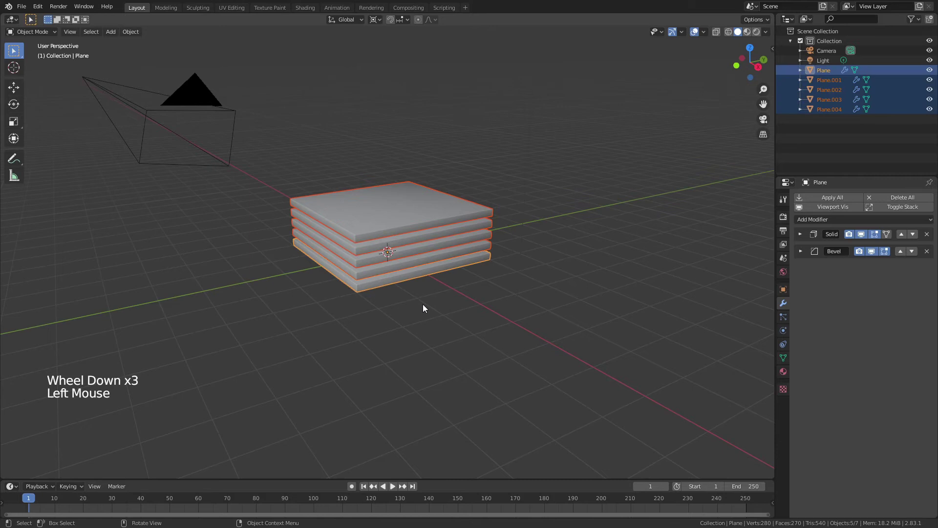
{"action": "right_click", "coordinate": [427, 233]}
{"action": "mouse_move", "coordinate": [424, 255]}
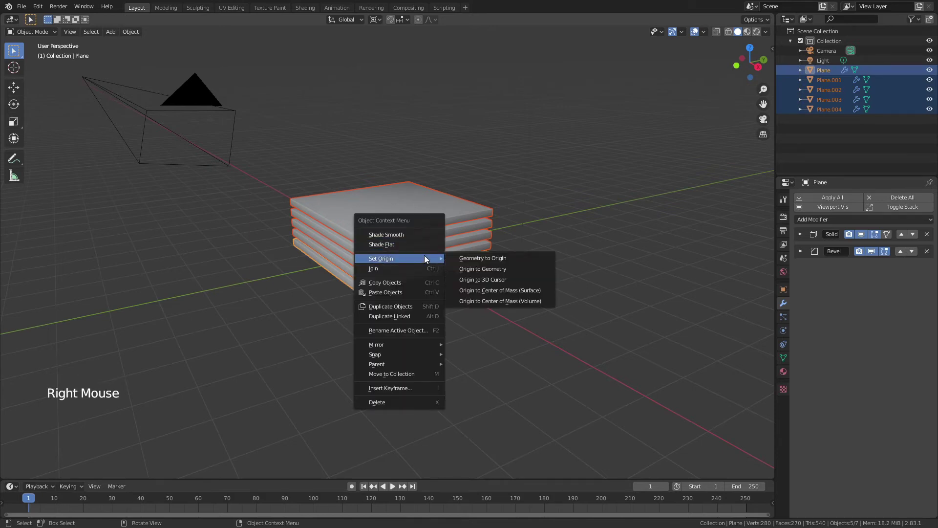
{"action": "left_click", "coordinate": [476, 267]}
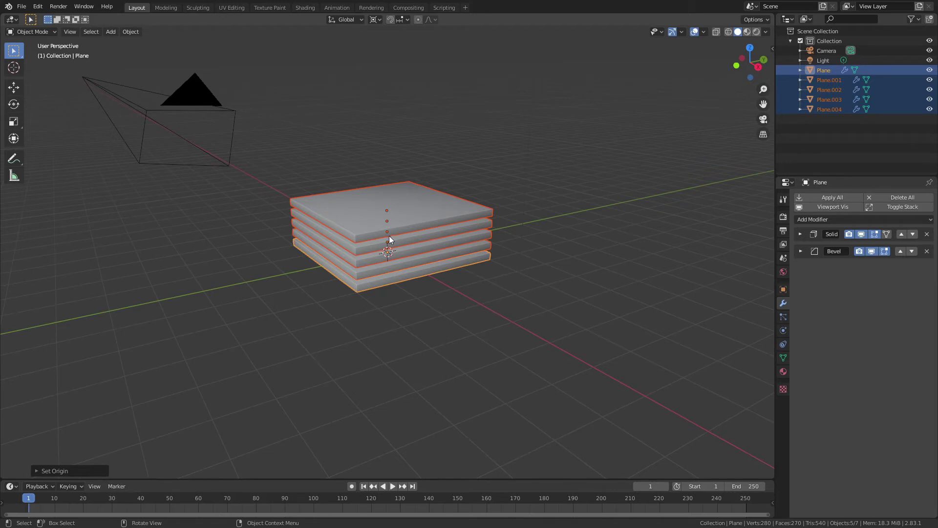
Insert a Location keyframe on all five slabs at frame 1 and set the current frame to 60.
{"action": "left_click", "coordinate": [402, 303]}
{"action": "left_click_drag", "start_coordinate": [343, 158], "coordinate": [462, 321]}
{"action": "key", "text": "i"}
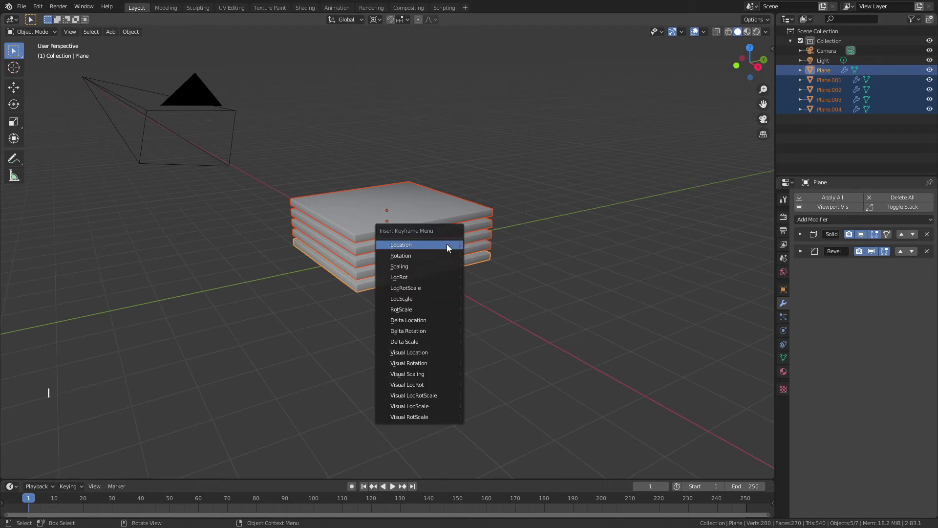
{"action": "left_click", "coordinate": [447, 244]}
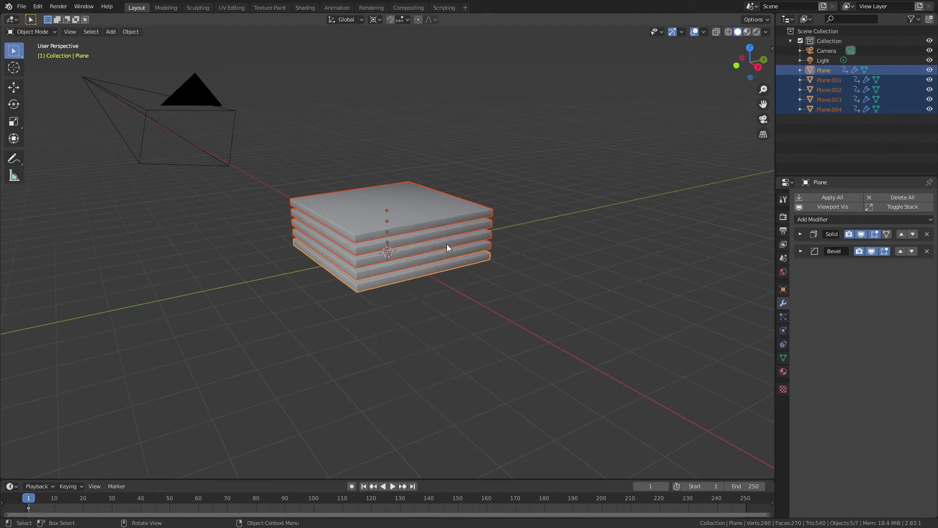
{"action": "left_click", "coordinate": [643, 487]}
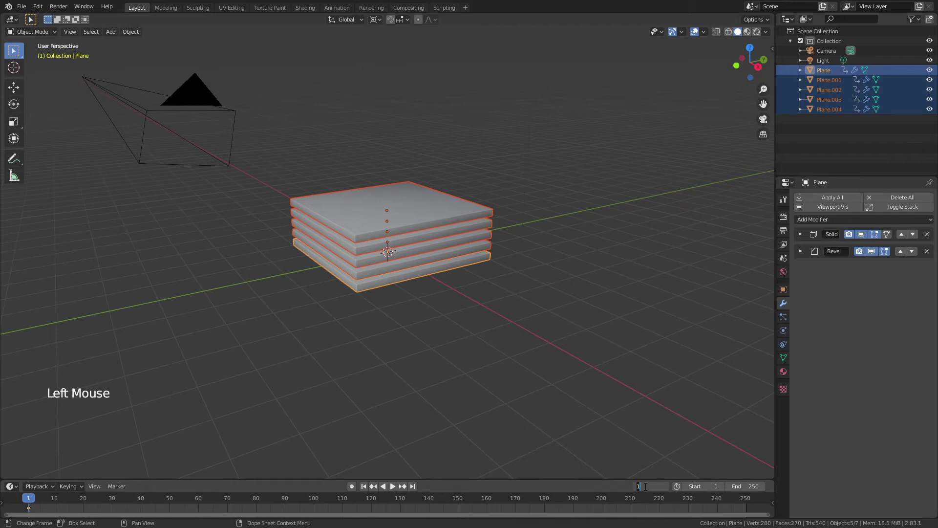
{"action": "type", "text": "60"}
{"action": "key", "text": "Return"}
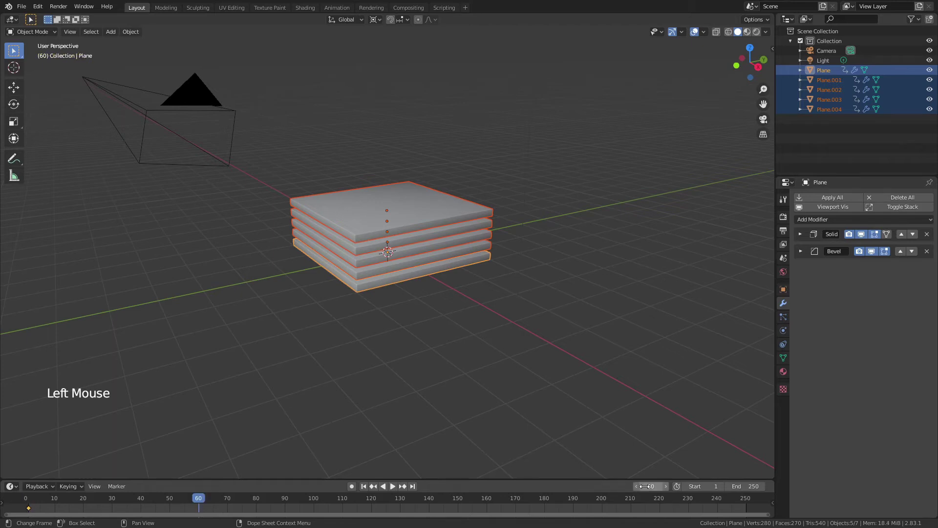
Select only the top slab and enable proportional editing.
{"action": "left_click", "coordinate": [413, 210]}
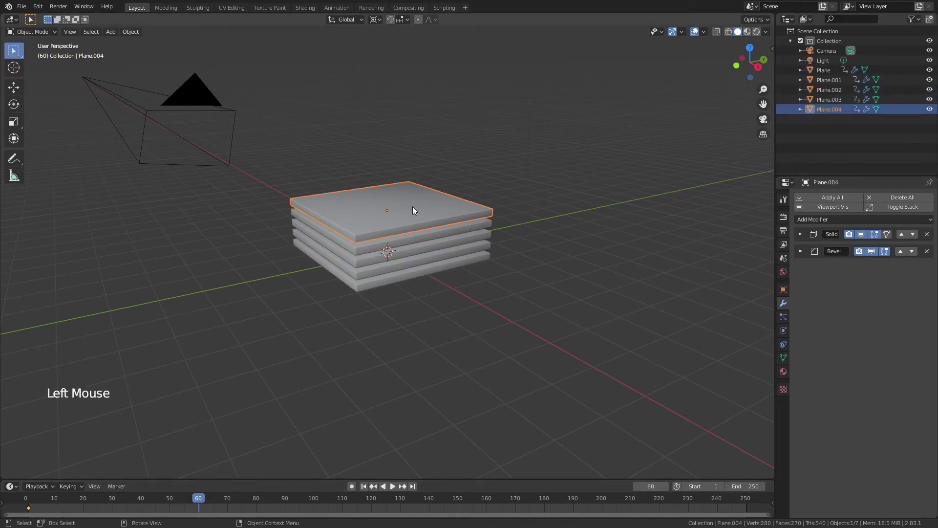
{"action": "scroll", "coordinate": [412, 206], "scroll_direction": "down", "scroll_amount": 2}
{"action": "key", "text": "o"}
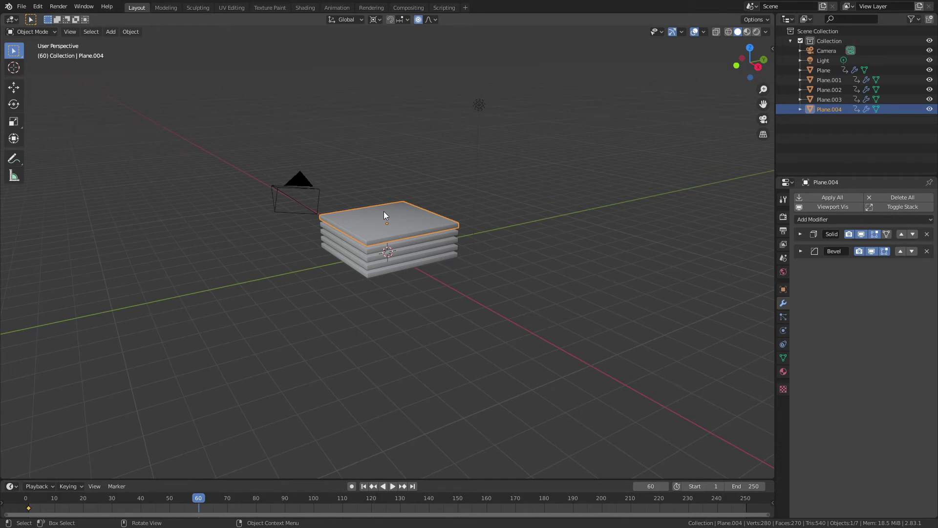
{"action": "key", "text": "g"}
{"action": "key", "text": "z"}
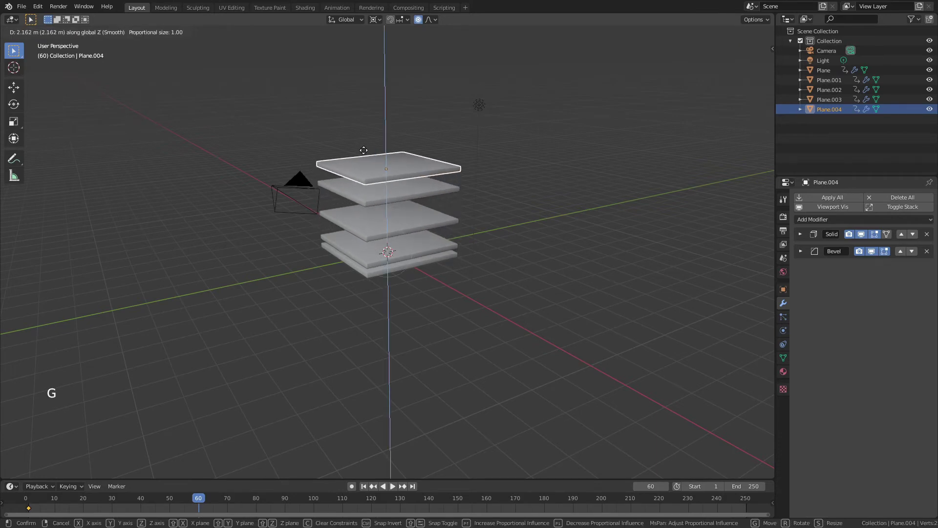
{"action": "right_click", "coordinate": [377, 99]}
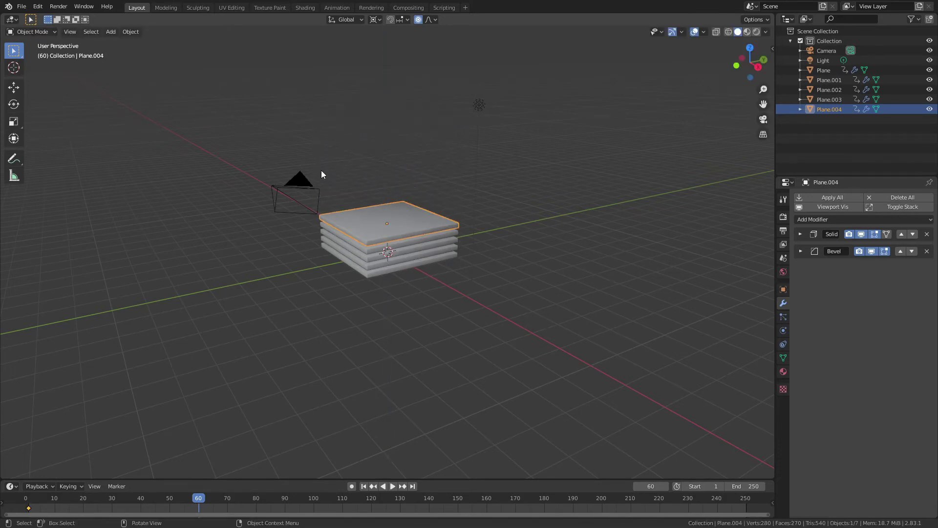
{"action": "scroll", "coordinate": [418, 237], "scroll_direction": "down", "scroll_amount": 3}
{"action": "scroll", "coordinate": [418, 238], "scroll_direction": "up", "scroll_amount": 3}
{"action": "key", "text": "g"}
{"action": "key", "text": "z"}
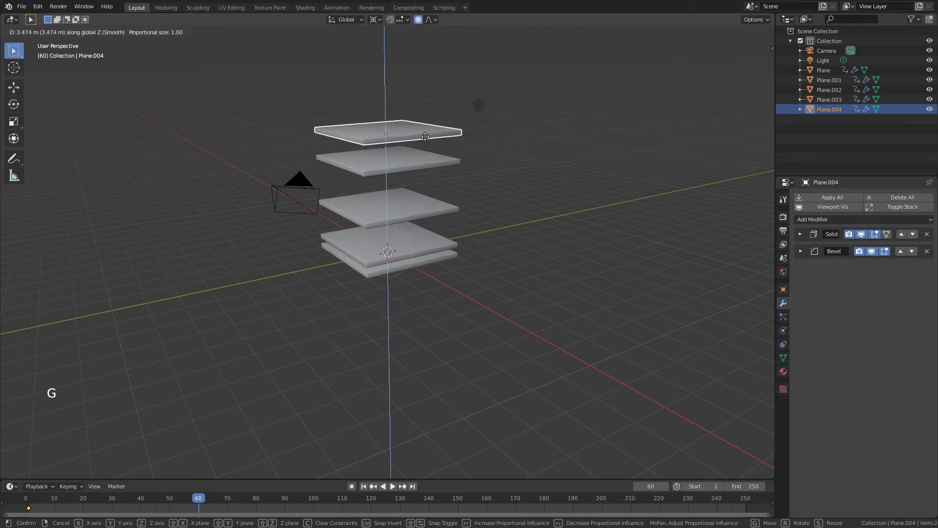
{"action": "scroll", "coordinate": [426, 98], "scroll_direction": "down", "scroll_amount": 17}
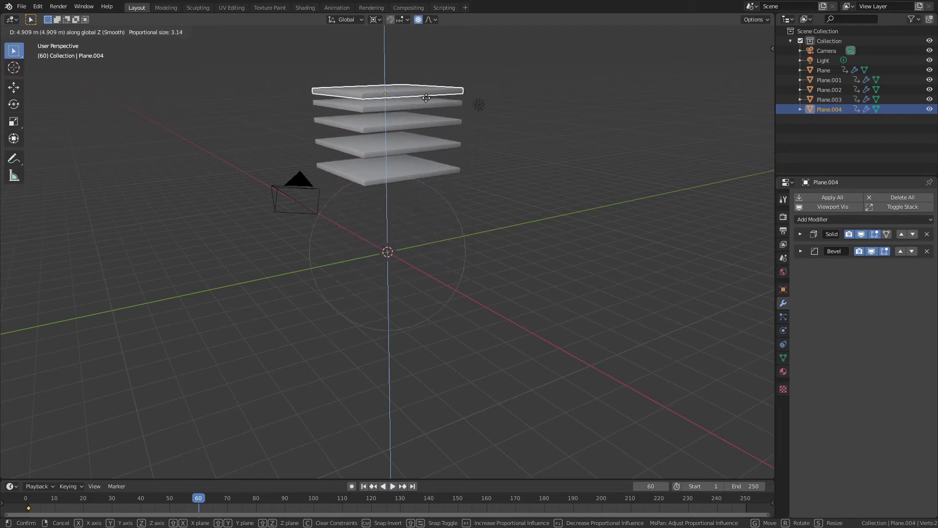
{"action": "scroll", "coordinate": [426, 98], "scroll_direction": "down", "scroll_amount": 3}
{"action": "scroll", "coordinate": [423, 105], "scroll_direction": "down", "scroll_amount": 4}
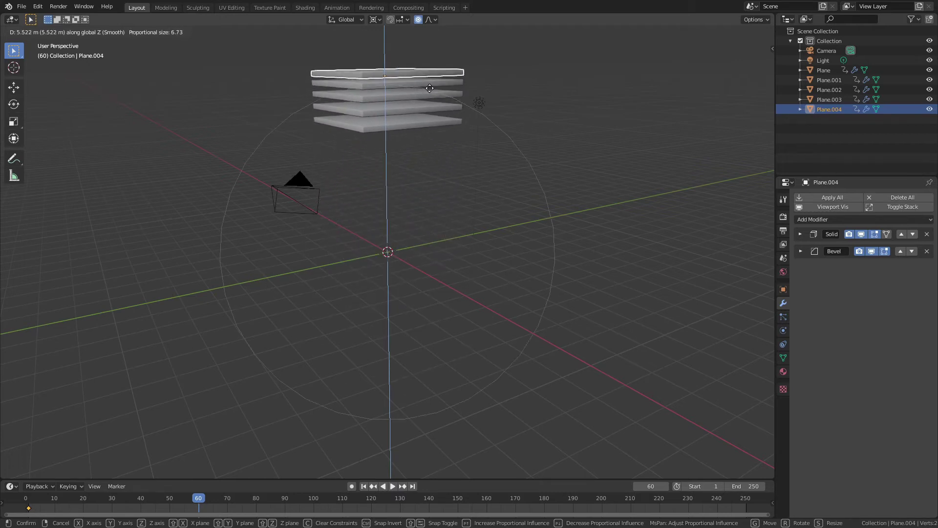
{"action": "right_click", "coordinate": [418, 112]}
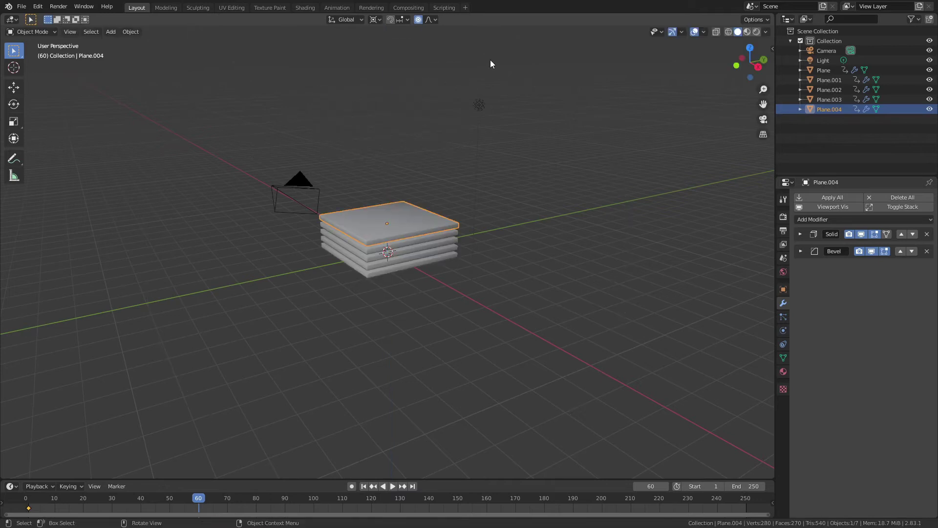
Hide the light and the camera in the viewport.
{"action": "left_click", "coordinate": [483, 102]}
{"action": "key", "text": "h"}
{"action": "left_click", "coordinate": [308, 179]}
{"action": "key", "text": "h"}
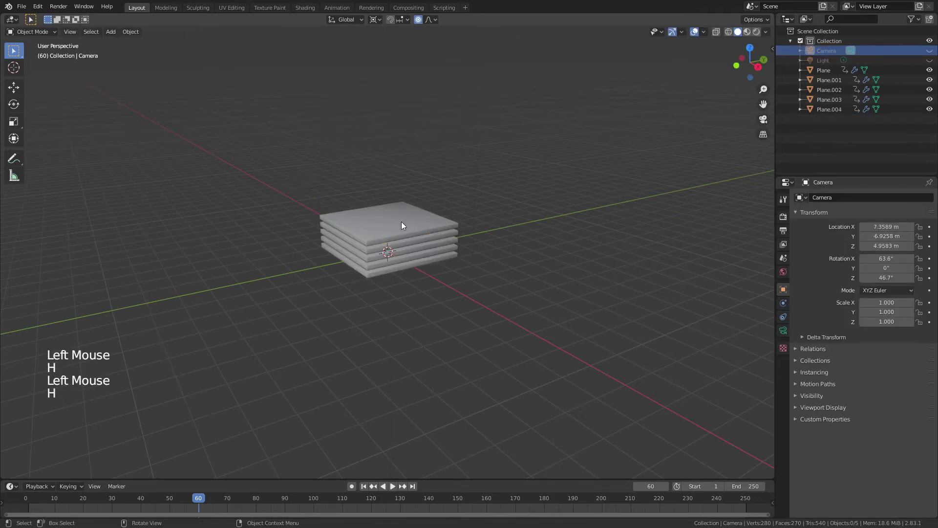
Raise the top slab about 9 m along Z with a proportional size of about 3.45, spreading the slabs apart above the ground.
{"action": "left_click", "coordinate": [393, 217]}
{"action": "key", "text": "g"}
{"action": "key", "text": "z"}
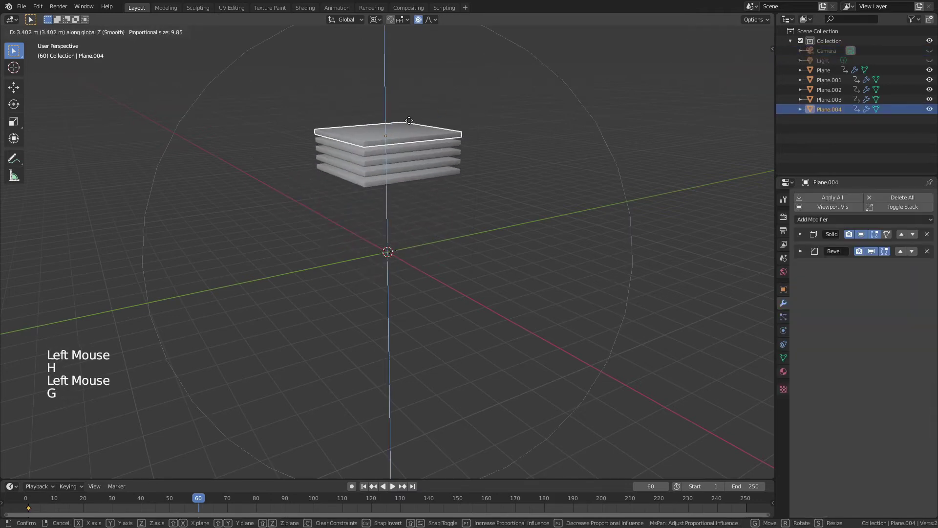
{"action": "scroll", "coordinate": [421, 79], "scroll_direction": "up", "scroll_amount": 4}
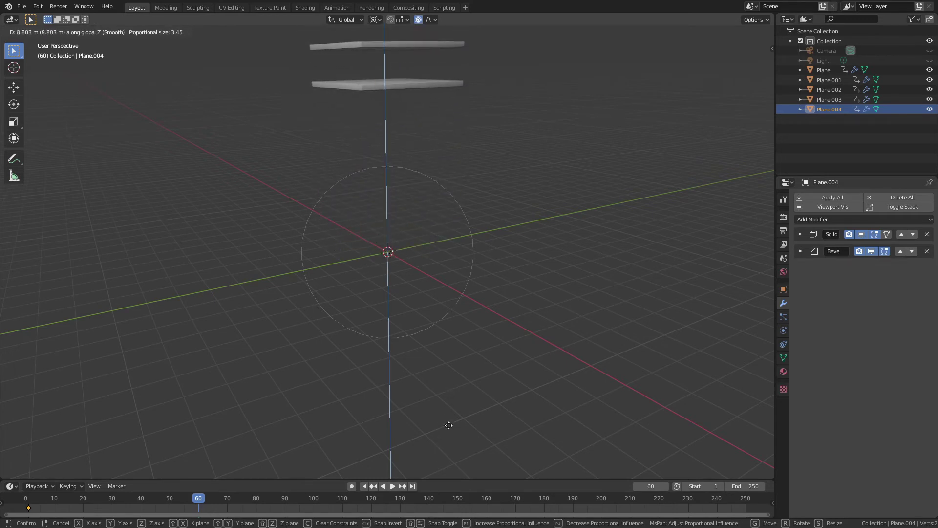
{"action": "left_click", "coordinate": [447, 394]}
{"action": "middle_click_drag", "start_coordinate": [452, 285], "coordinate": [458, 429], "text": "shift"}
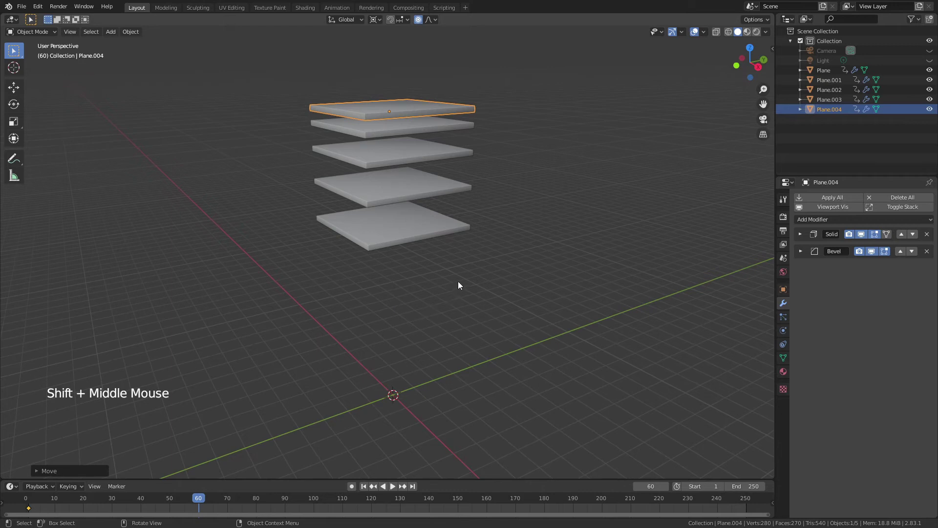
Disable proportional editing and insert a Location keyframe on all five slabs at frame 60.
{"action": "key", "text": "o"}
{"action": "left_click_drag", "start_coordinate": [498, 289], "coordinate": [282, 57]}
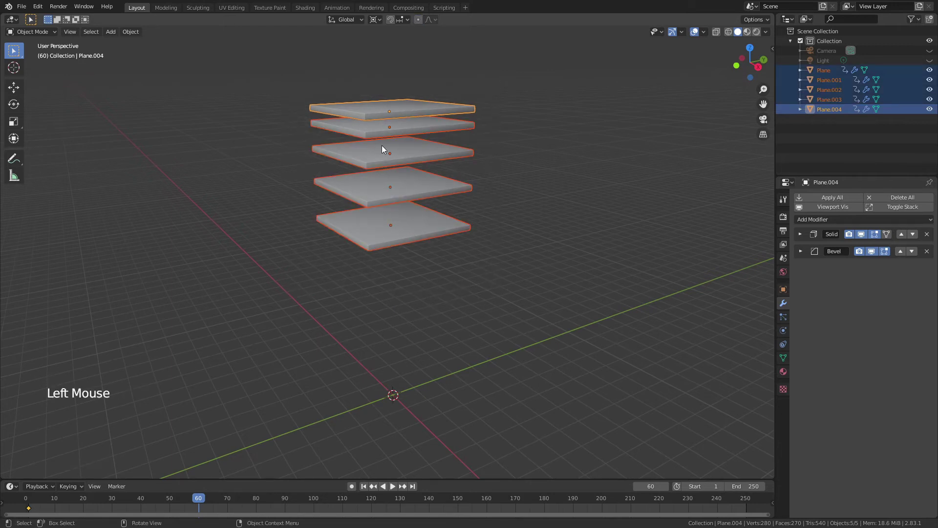
{"action": "key", "text": "i"}
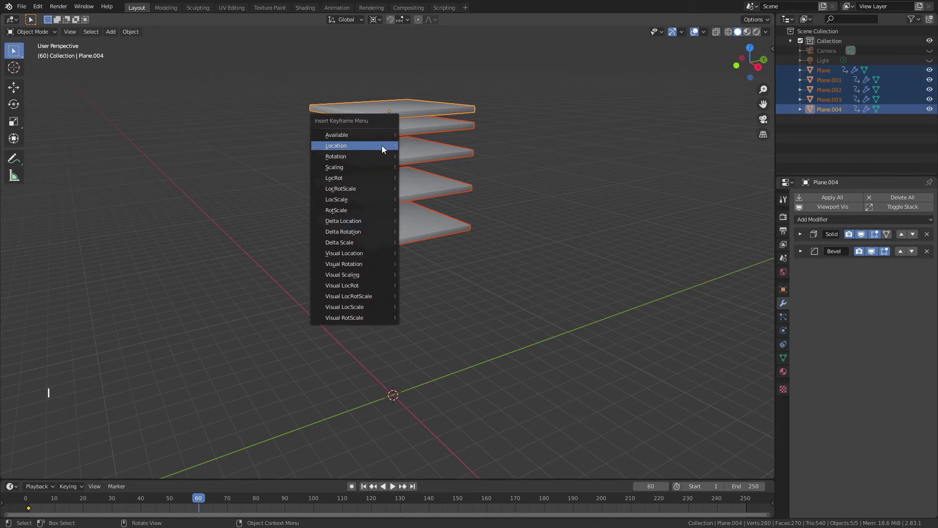
{"action": "left_click", "coordinate": [382, 145]}
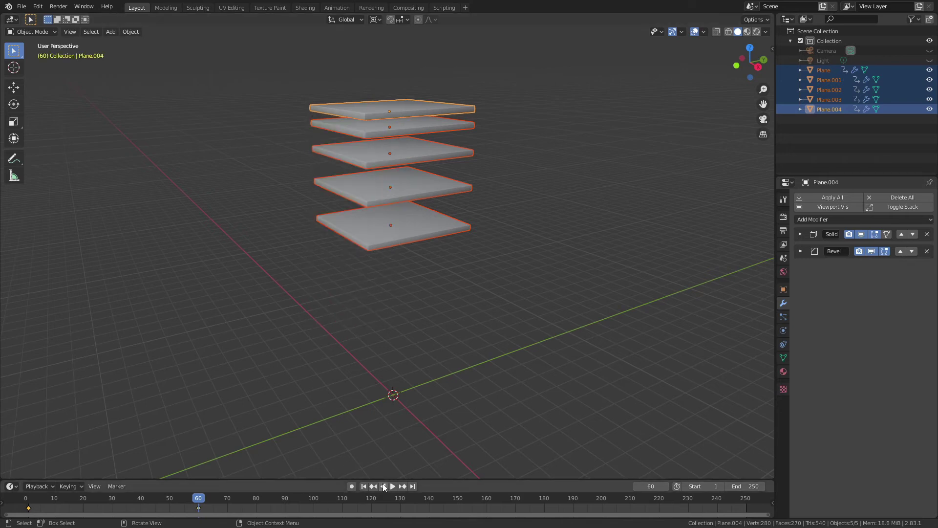
Deselect the slabs, play the animation in reverse to check the motion, and stop playback.
{"action": "left_click", "coordinate": [418, 408]}
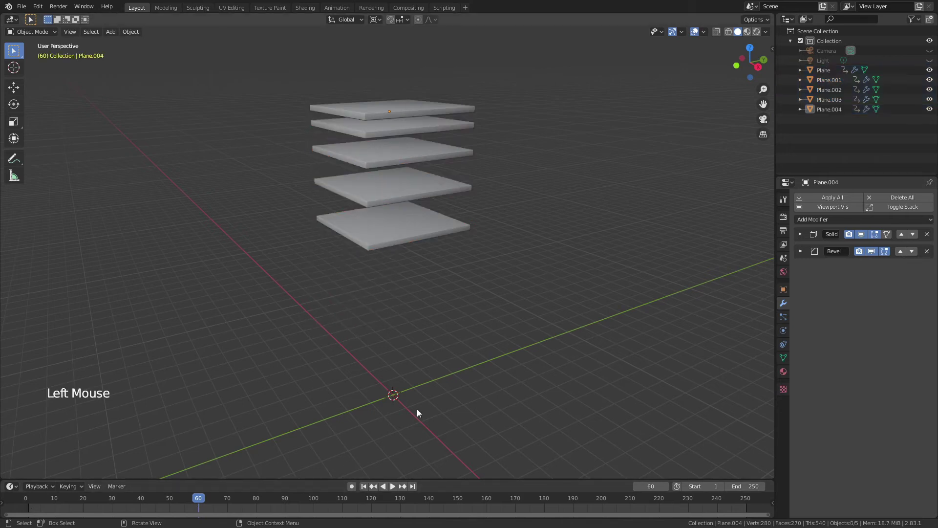
{"action": "left_click", "coordinate": [381, 486]}
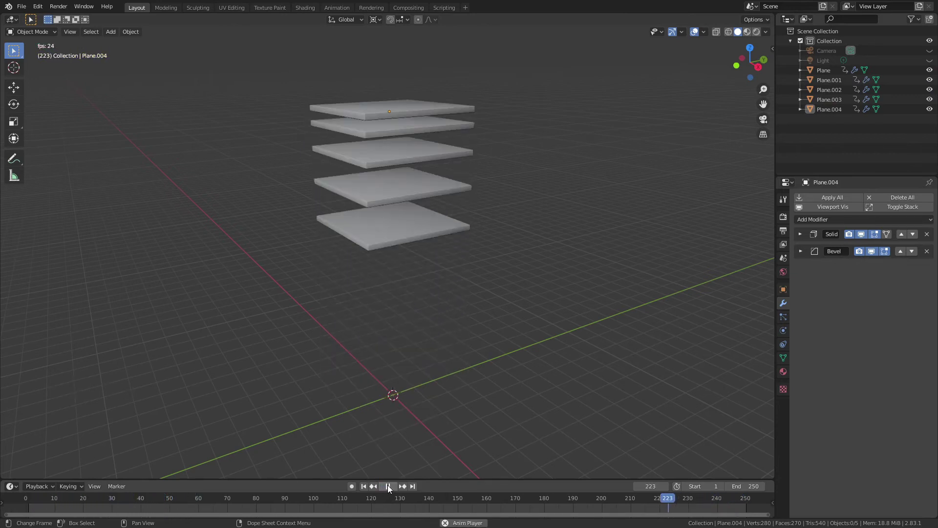
{"action": "left_click", "coordinate": [388, 485]}
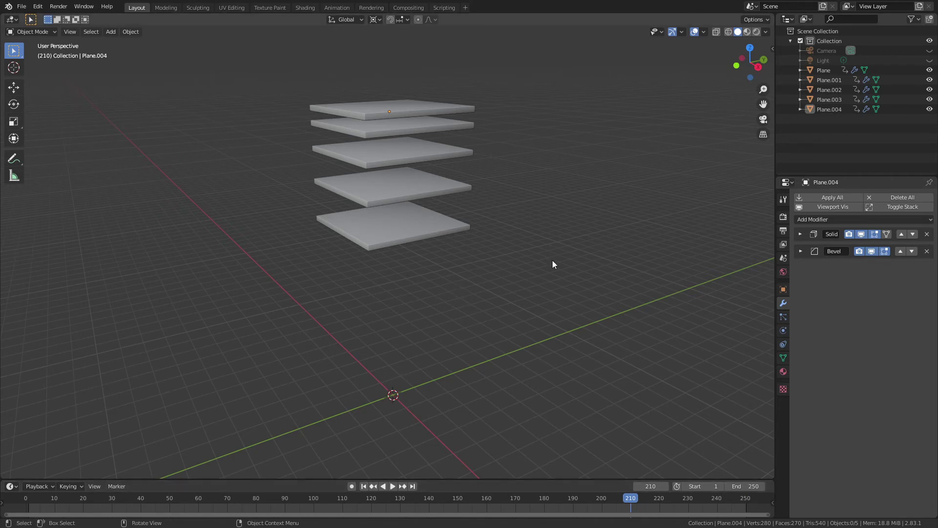
Swap the two Location keyframes of all five slabs, putting the spread pose at frame 1 and the stacked pose at frame 60.
{"action": "middle_click_drag", "start_coordinate": [555, 262], "coordinate": [584, 240], "text": "shift"}
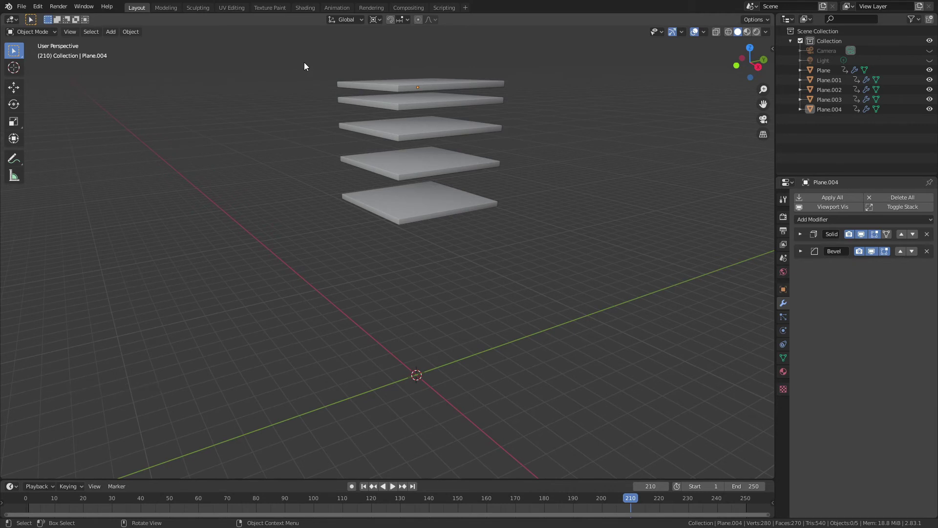
{"action": "left_click_drag", "start_coordinate": [304, 63], "coordinate": [525, 248]}
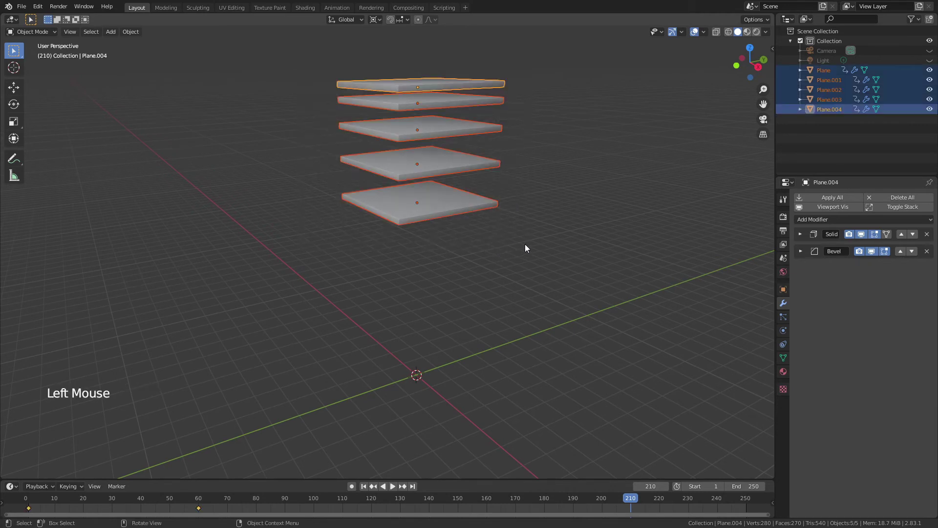
{"action": "left_click_drag", "start_coordinate": [258, 479], "coordinate": [225, 438]}
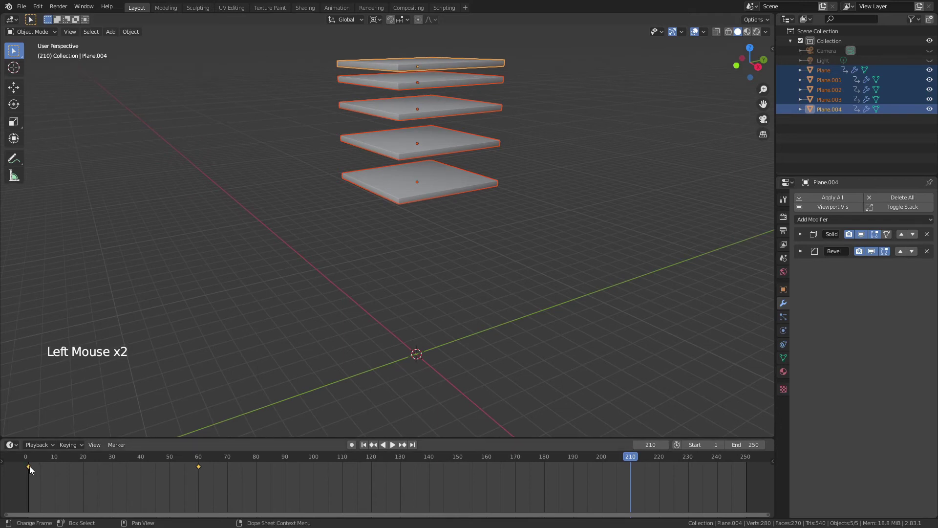
{"action": "left_click_drag", "start_coordinate": [28, 467], "coordinate": [129, 467]}
{"action": "left_click", "coordinate": [299, 466]}
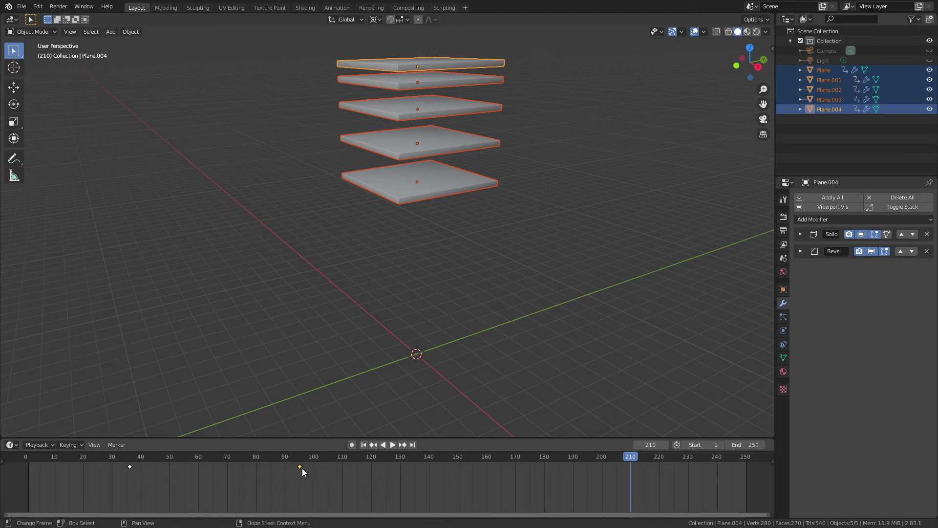
{"action": "left_click_drag", "start_coordinate": [300, 468], "coordinate": [30, 476]}
{"action": "left_click", "coordinate": [129, 466]}
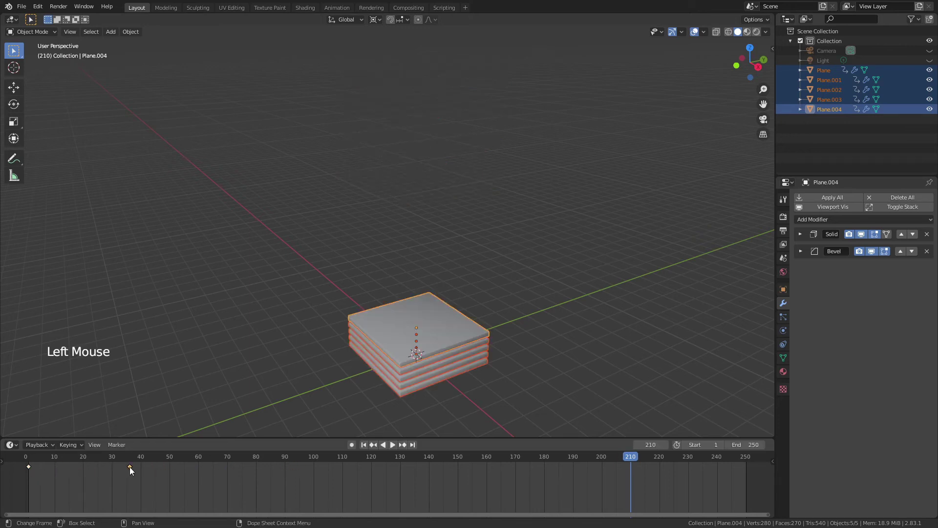
{"action": "left_click_drag", "start_coordinate": [130, 465], "coordinate": [199, 466]}
Return to the first frame of the animation and deselect all the slabs.
{"action": "left_click", "coordinate": [364, 445]}
{"action": "left_click", "coordinate": [521, 352]}
{"action": "middle_click_drag", "start_coordinate": [522, 355], "coordinate": [484, 249], "text": "shift"}
{"action": "scroll", "coordinate": [513, 283], "scroll_direction": "up", "scroll_amount": 2}
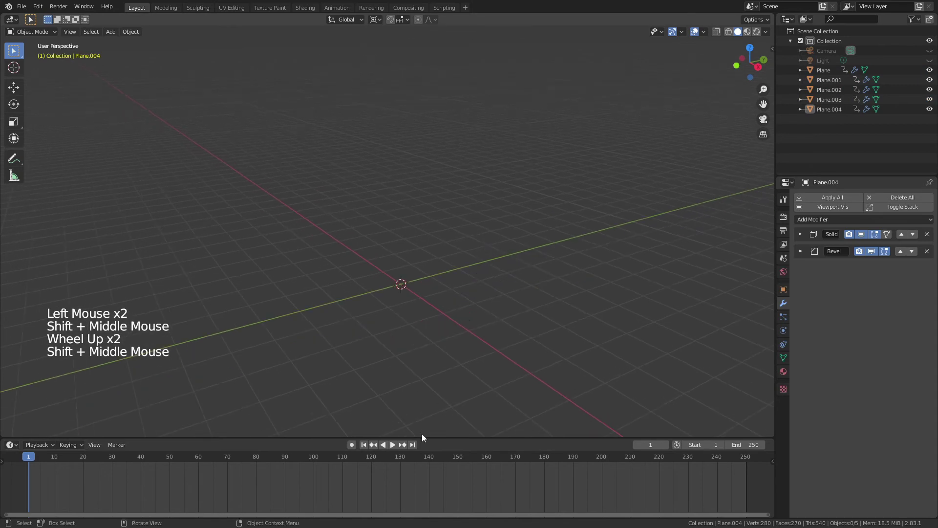
Switch to the camera view, unhide the Camera and the Light, and set the viewport shading to Rendered.
{"action": "middle_click_drag", "start_coordinate": [449, 341], "coordinate": [438, 331], "text": "shift"}
{"action": "key", "text": "KP_0"}
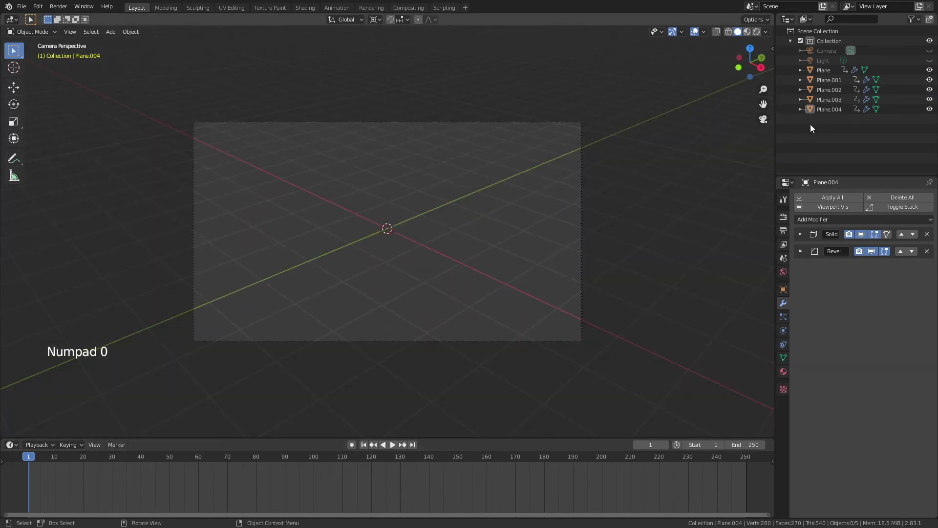
{"action": "left_click", "coordinate": [930, 51]}
{"action": "left_click", "coordinate": [929, 60]}
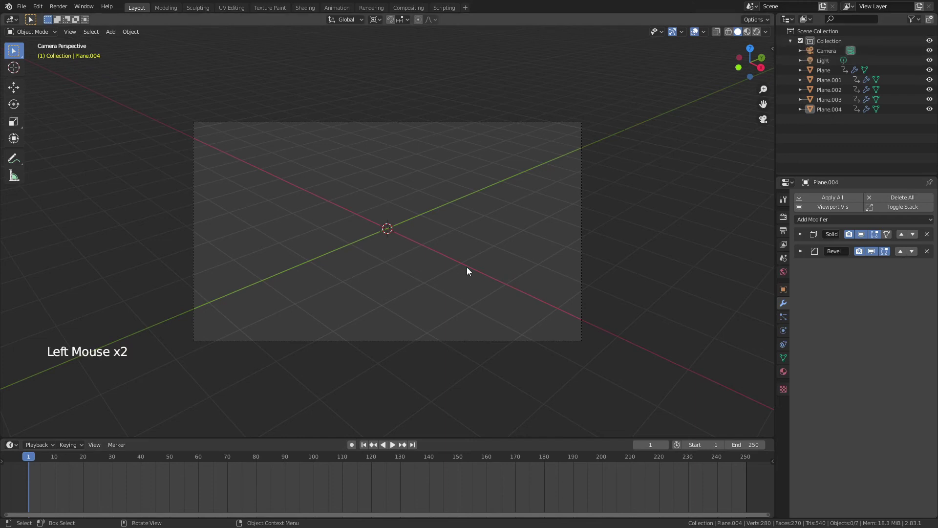
{"action": "key", "text": "z"}
{"action": "left_click", "coordinate": [459, 207]}
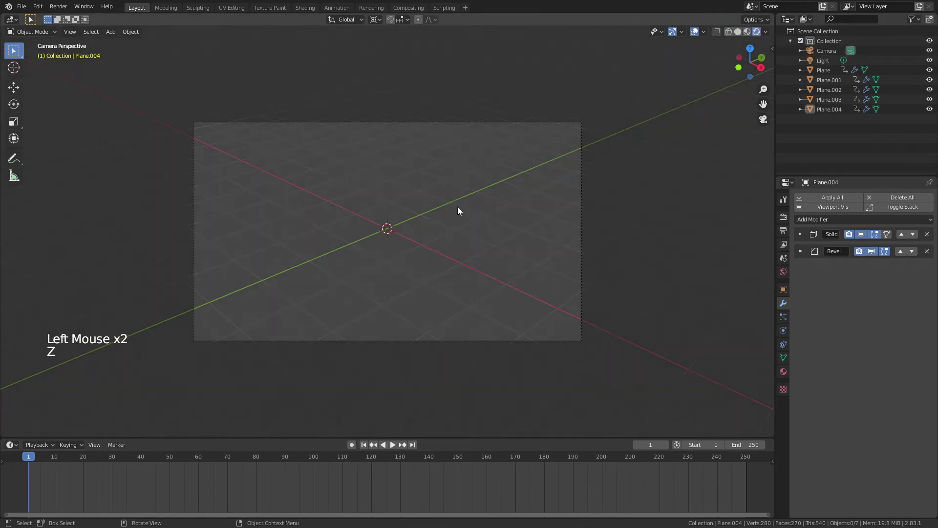
Add a plane at the origin and scale it up about 14 times as the ground surface.
{"action": "key", "text": "shift+a"}
{"action": "mouse_move", "coordinate": [405, 184]}
{"action": "left_click", "coordinate": [447, 185]}
{"action": "key", "text": "s"}
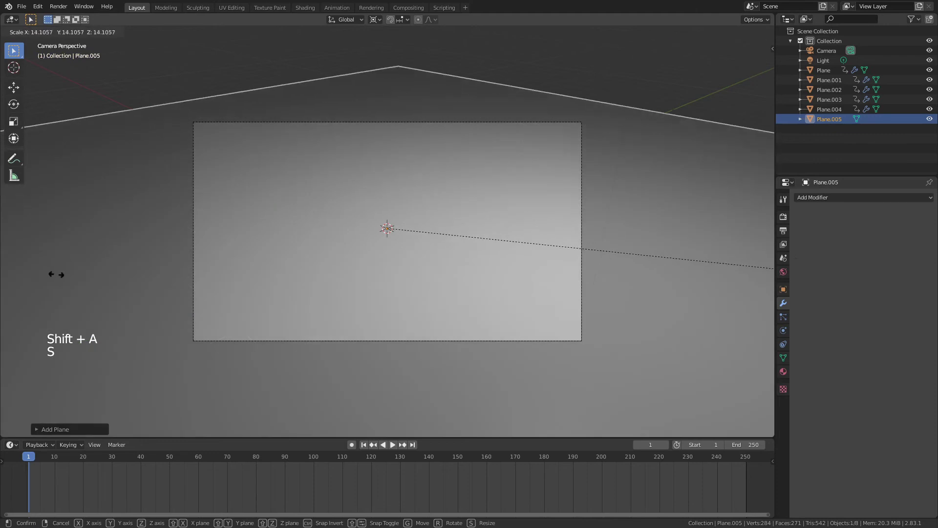
{"action": "left_click", "coordinate": [288, 339]}
Play the animation until the slabs are stacked, stop playback, and disable the point light's shadow.
{"action": "left_click", "coordinate": [392, 444]}
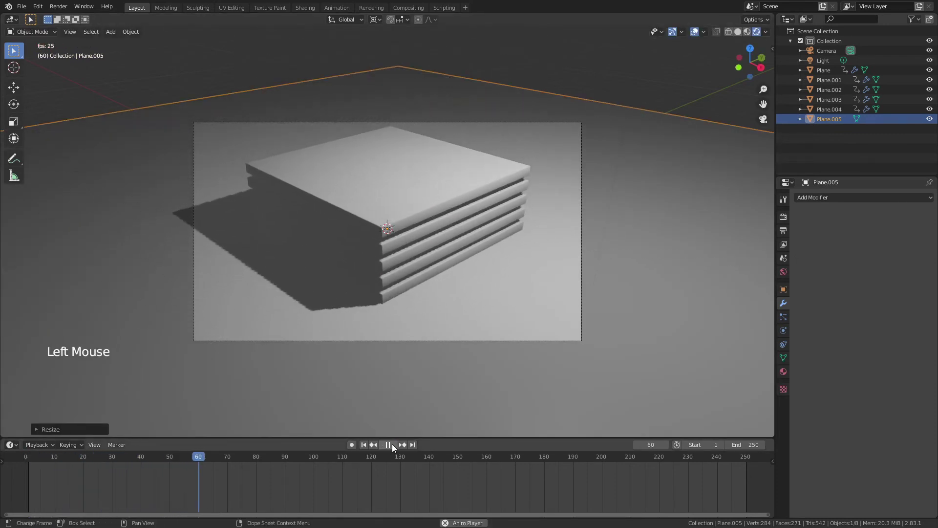
{"action": "left_click", "coordinate": [390, 444]}
{"action": "left_click", "coordinate": [831, 59]}
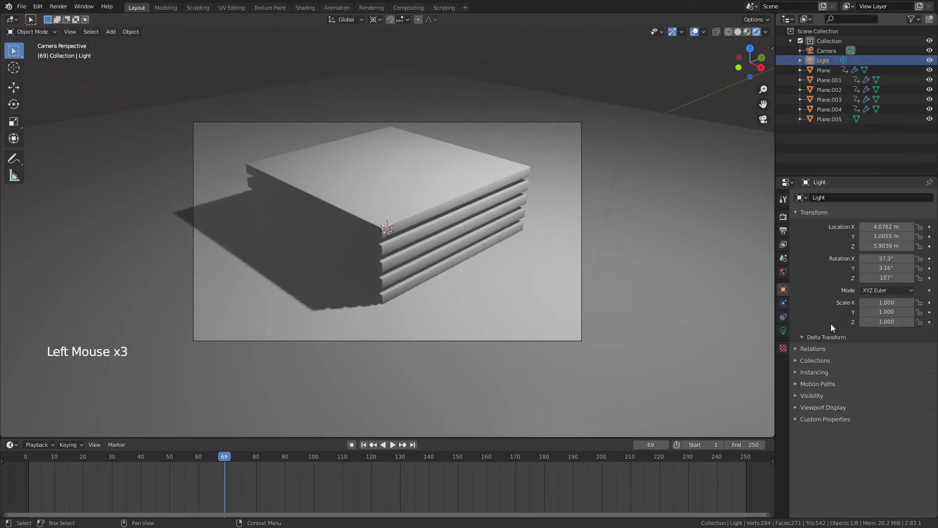
{"action": "left_click", "coordinate": [784, 330]}
{"action": "left_click", "coordinate": [804, 313]}
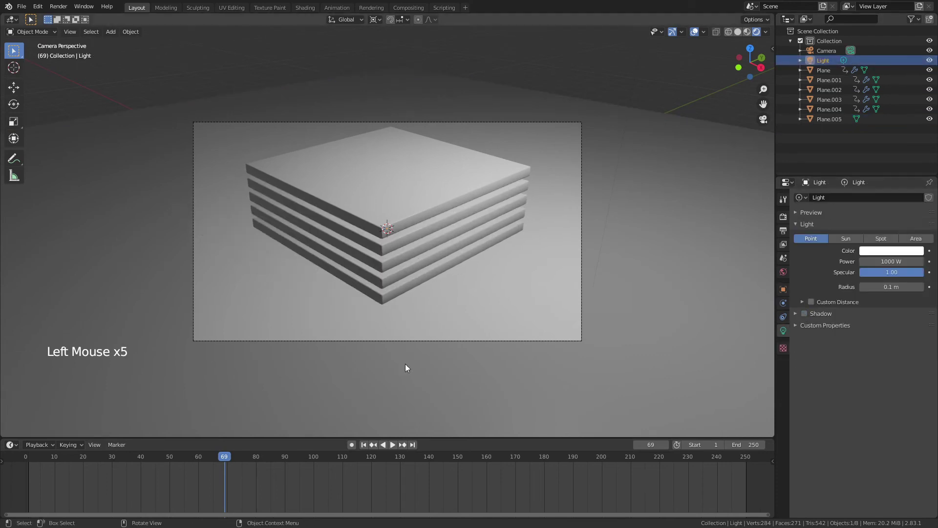
Raise the camera about 0.33 m along global Z and pull it back along its local Z axis to frame the stack more loosely.
{"action": "left_click", "coordinate": [424, 337]}
{"action": "key", "text": "g"}
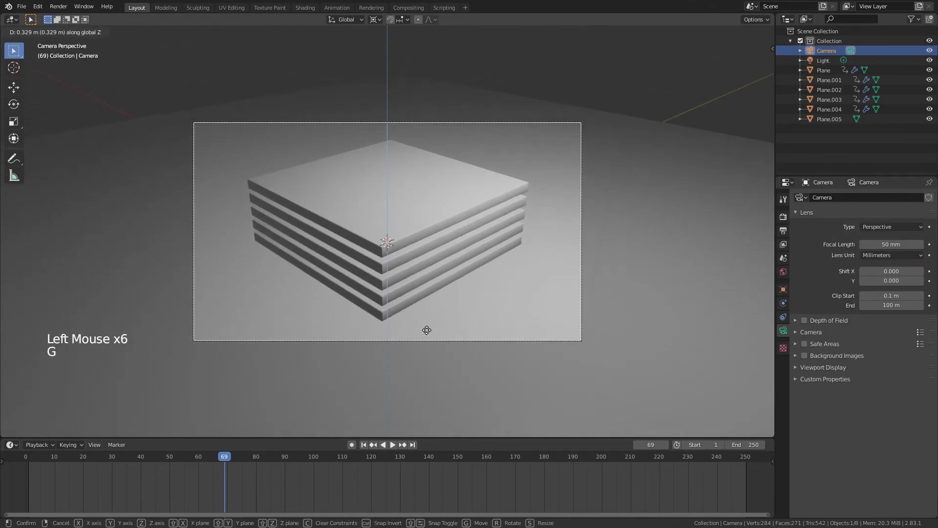
{"action": "left_click", "coordinate": [376, 429]}
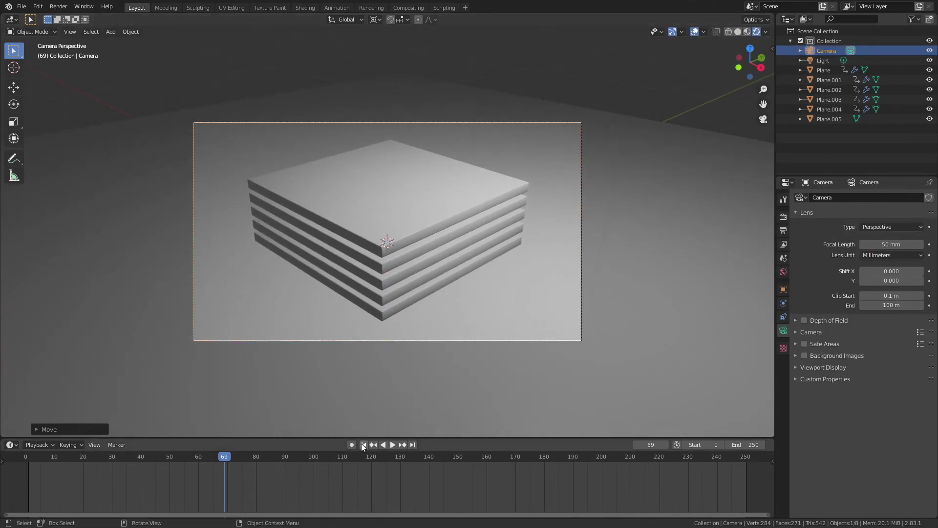
{"action": "key", "text": "g"}
{"action": "key", "text": "z"}
{"action": "key", "text": "z"}
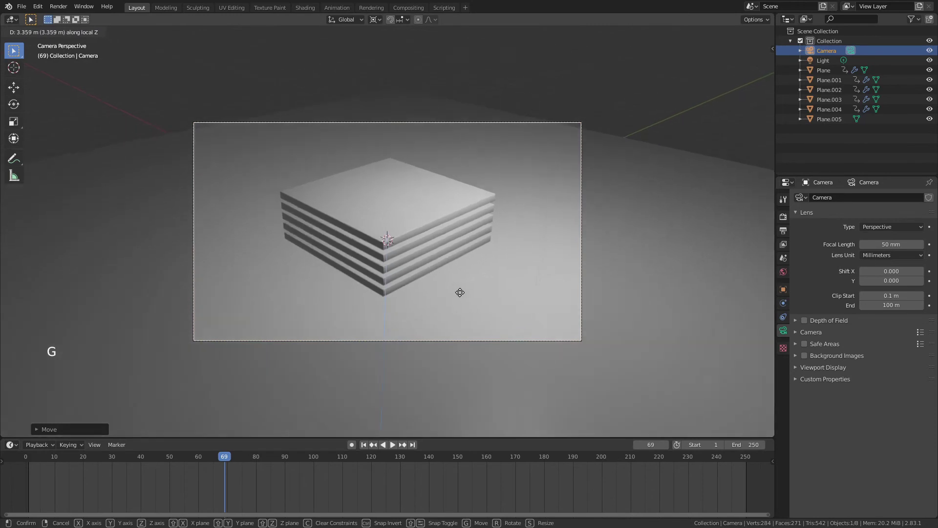
{"action": "left_click", "coordinate": [434, 338]}
Return to the first frame and enlarge the ground plane so it fills the camera frame.
{"action": "left_click", "coordinate": [363, 444]}
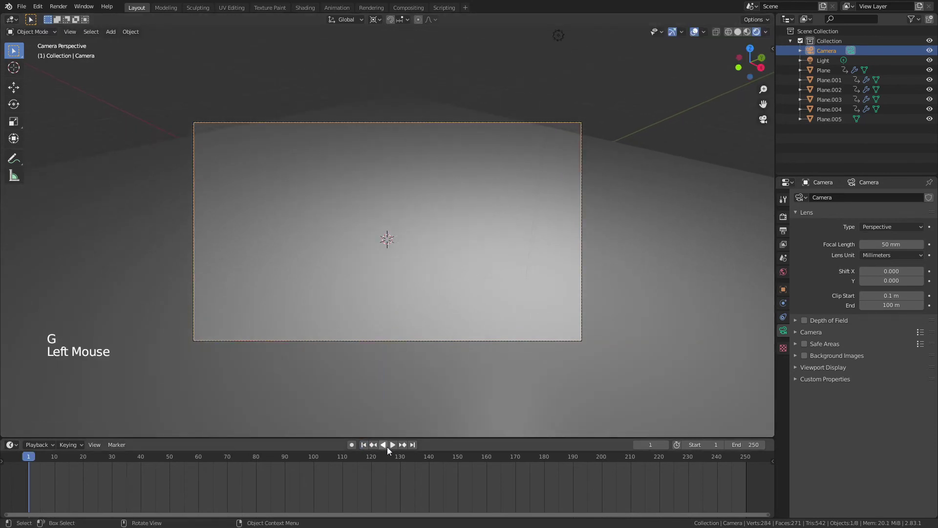
{"action": "left_click", "coordinate": [673, 245]}
{"action": "key", "text": "s"}
{"action": "left_click", "coordinate": [459, 253]}
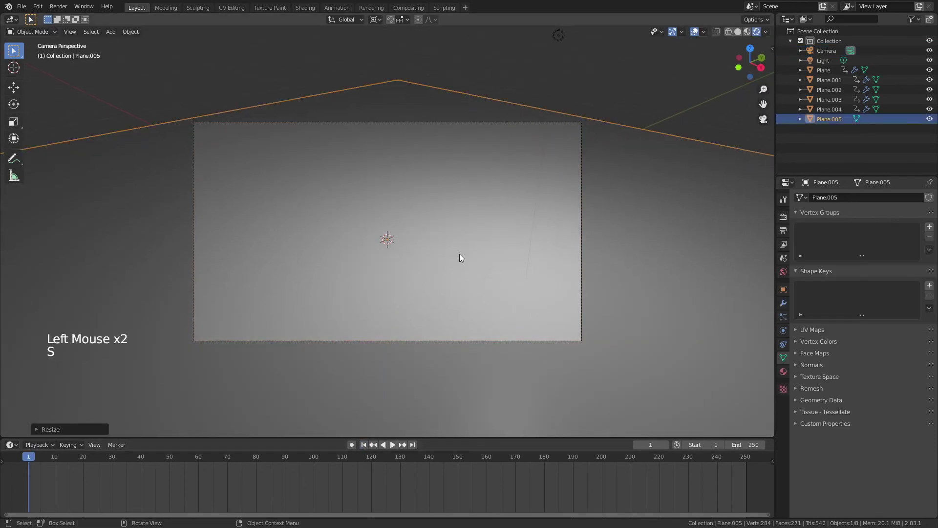
Play the animation to check the framing, stop it, and set the current frame to 60 and finally to 120.
{"action": "left_click", "coordinate": [393, 444]}
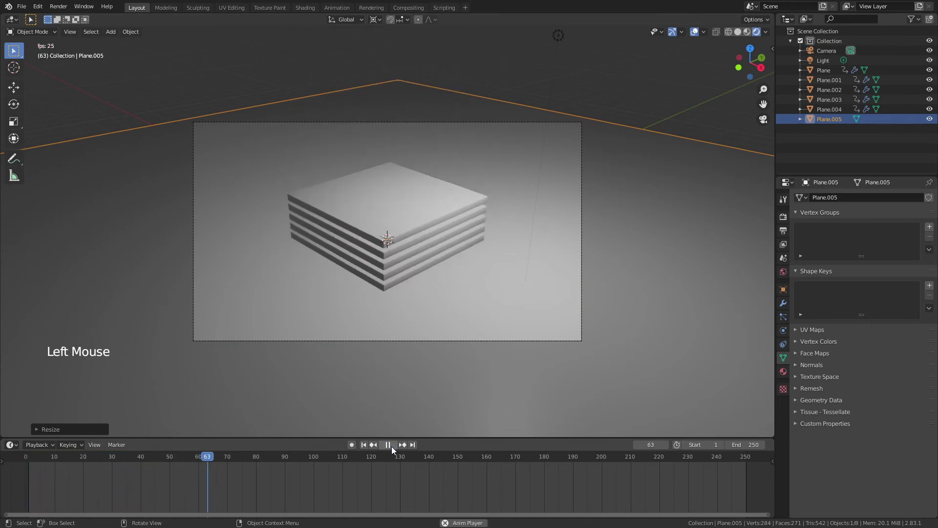
{"action": "left_click", "coordinate": [391, 445]}
{"action": "left_click", "coordinate": [651, 445]}
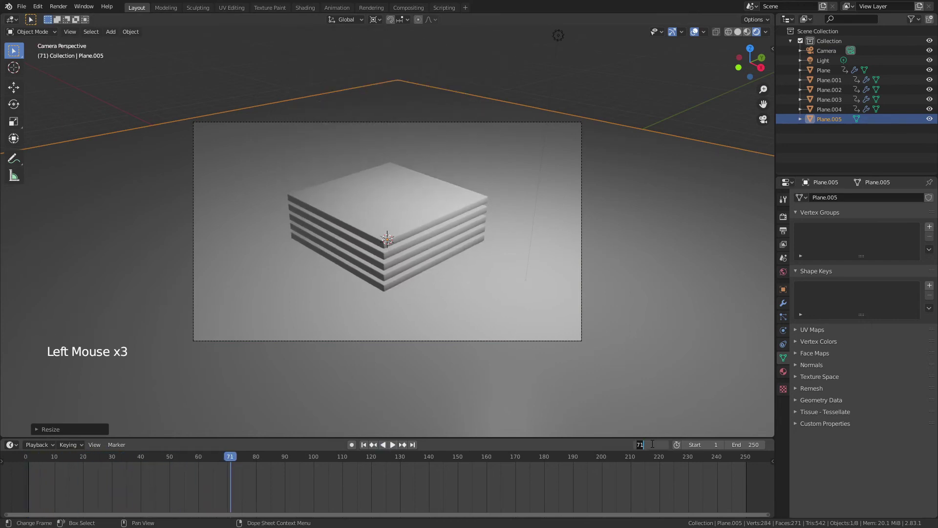
{"action": "type", "text": "60"}
{"action": "key", "text": "Return"}
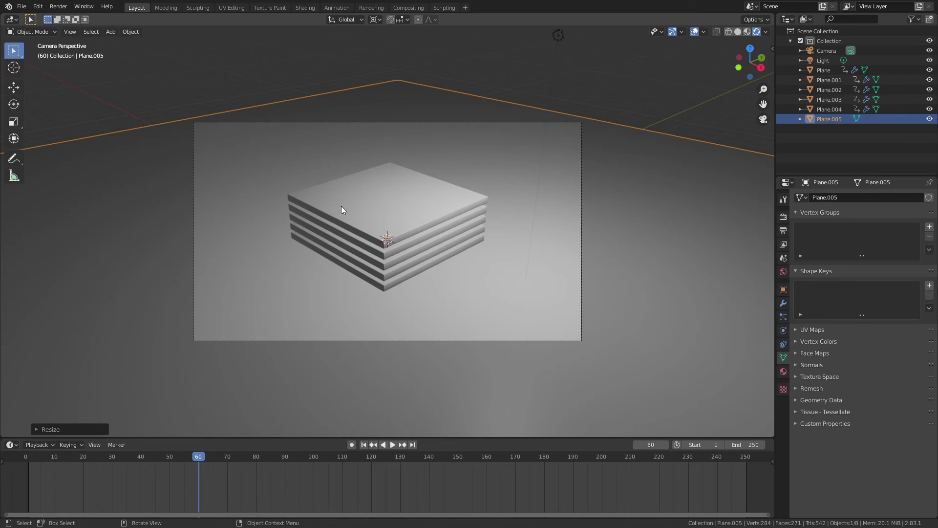
{"action": "left_click", "coordinate": [655, 443]}
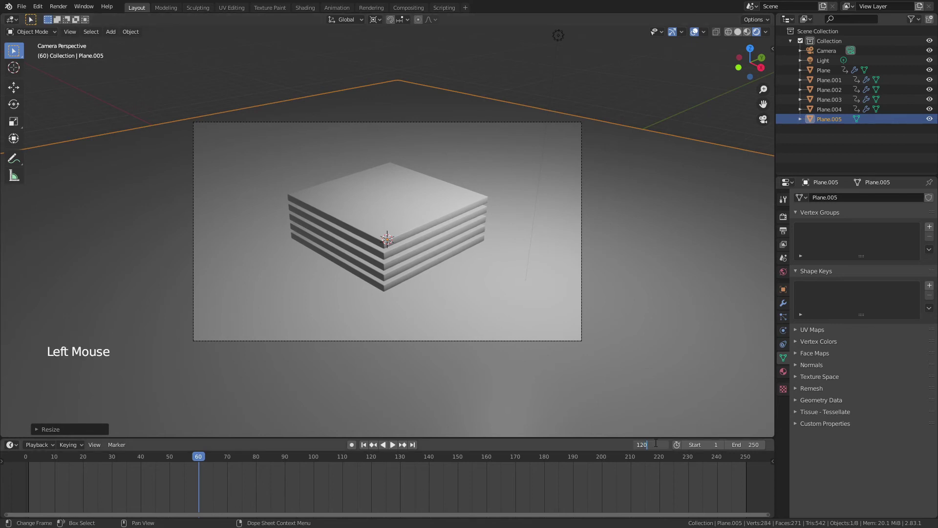
{"action": "type", "text": "120"}
{"action": "key", "text": "Return"}
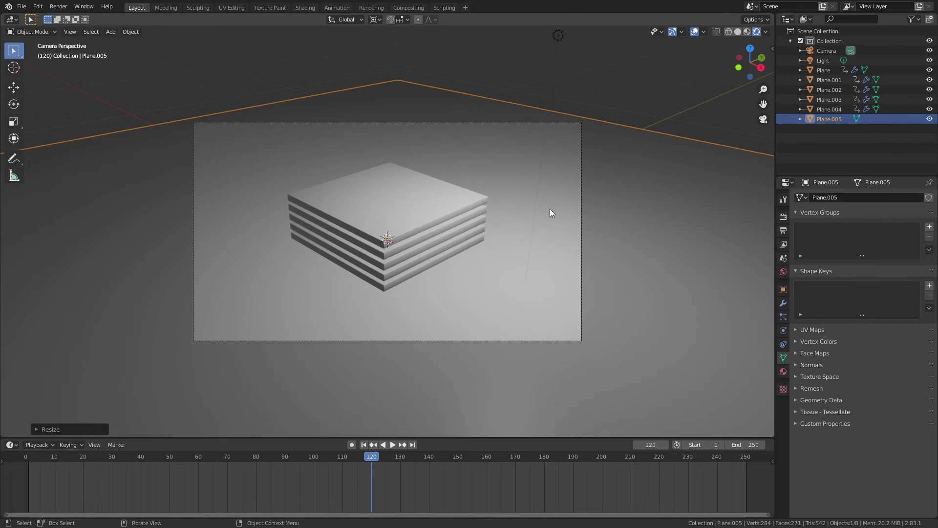
Rename the ground plane object to Ground and hide it.
{"action": "double_click", "coordinate": [827, 119]}
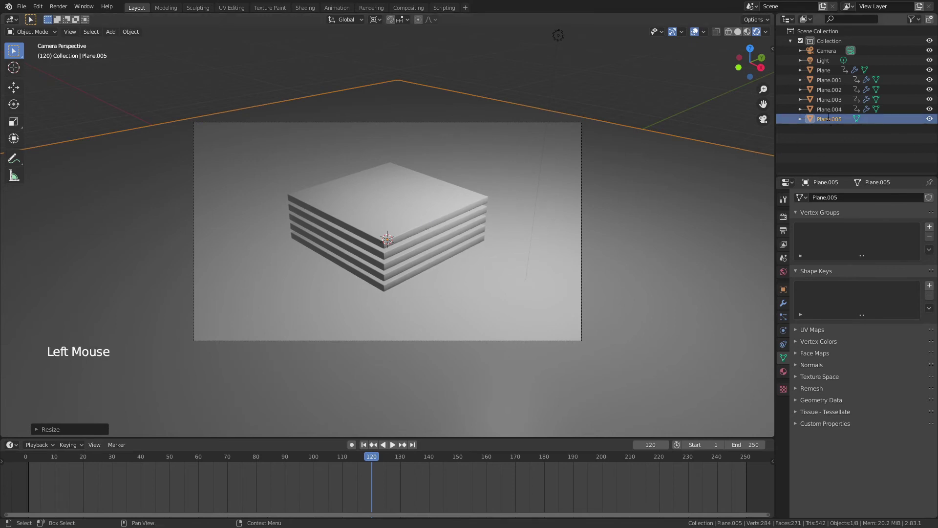
{"action": "type", "text": "Ground"}
{"action": "key", "text": "Return"}
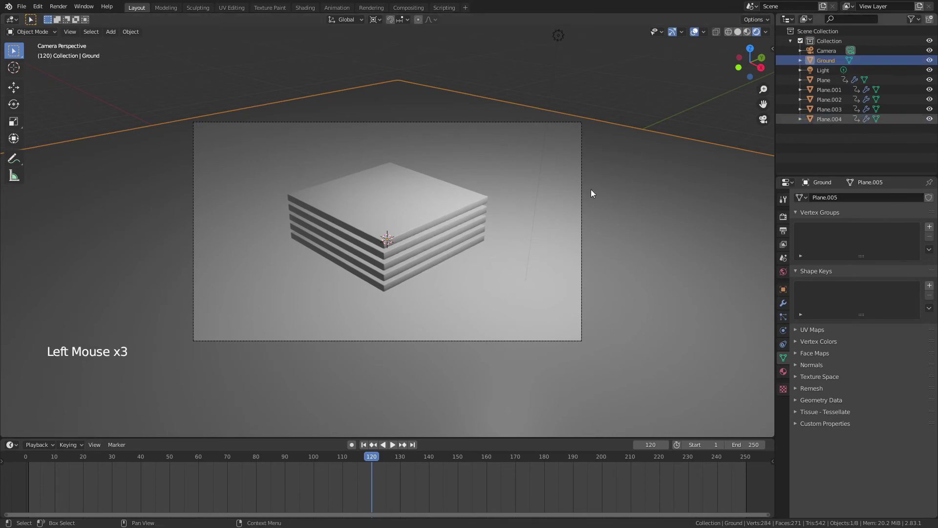
{"action": "key", "text": "h"}
Hide the Light and the Camera, switch the viewport back to Solid shading, and select the top slab.
{"action": "left_click", "coordinate": [560, 35]}
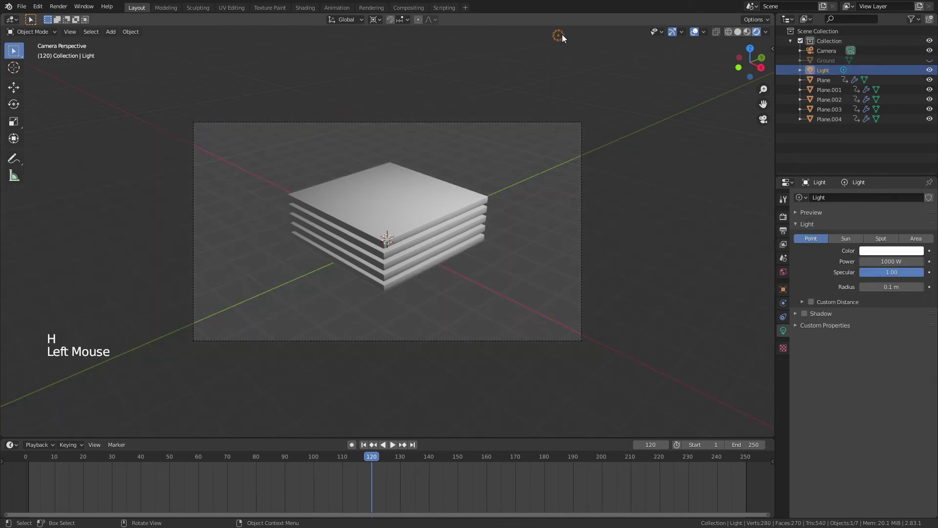
{"action": "key", "text": "h"}
{"action": "left_click", "coordinate": [929, 50]}
{"action": "left_click", "coordinate": [457, 202]}
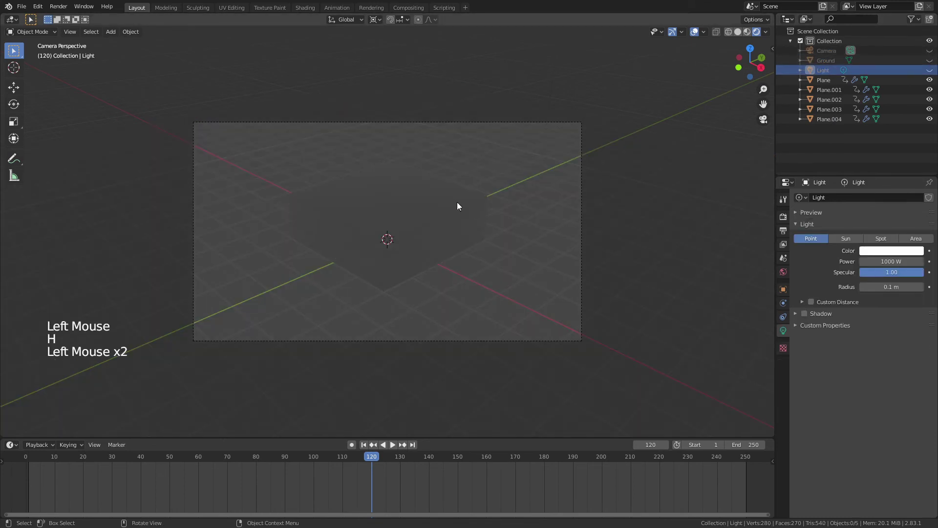
{"action": "key", "text": "z"}
{"action": "left_click", "coordinate": [590, 192]}
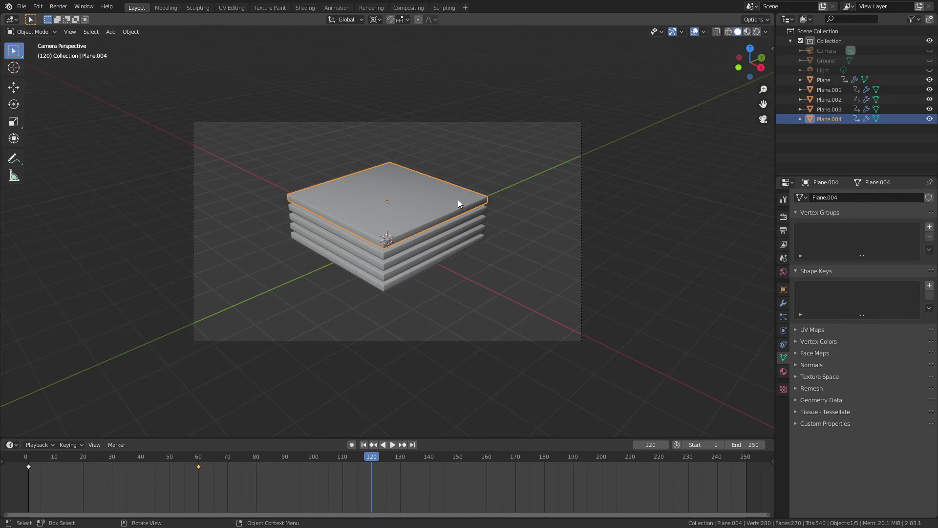
Enable proportional editing, reduce its size to 1.00, and try moving the top slab along the Y axis with Smooth falloff.
{"action": "key", "text": "o"}
{"action": "key", "text": "g"}
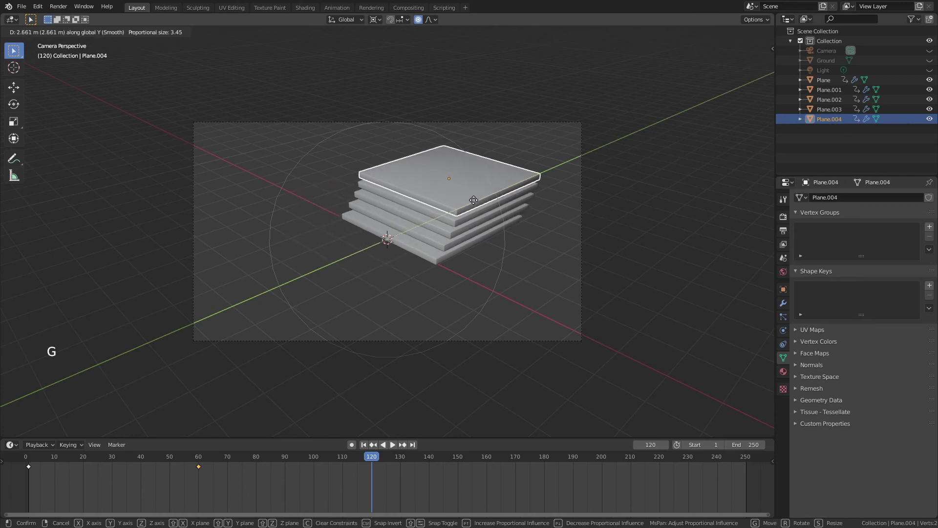
{"action": "scroll", "coordinate": [474, 200], "scroll_direction": "up", "scroll_amount": 12}
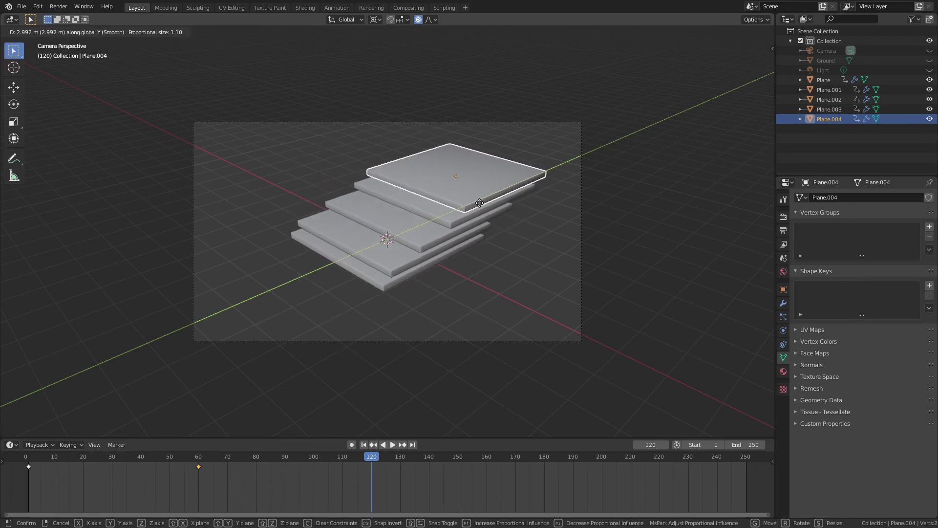
{"action": "scroll", "coordinate": [480, 202], "scroll_direction": "up", "scroll_amount": 1}
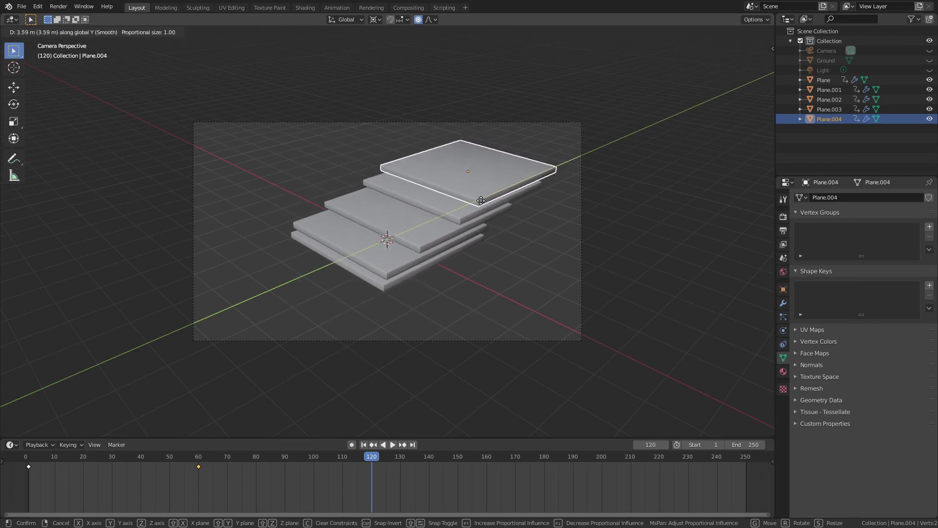
{"action": "key", "text": "Escape"}
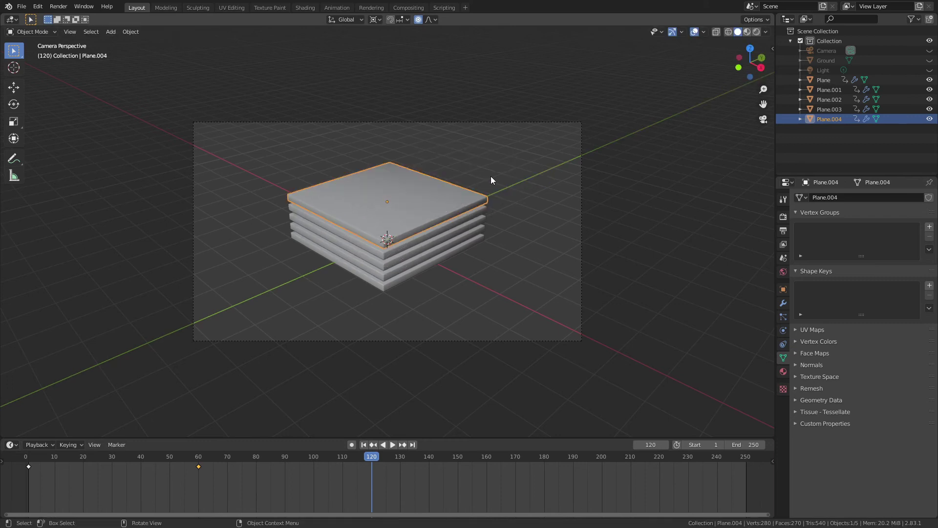
Set the proportional falloff to Linear and move the top slab along Y with proportional size 1.21, fanning the stack into even stair steps.
{"action": "left_click", "coordinate": [432, 20]}
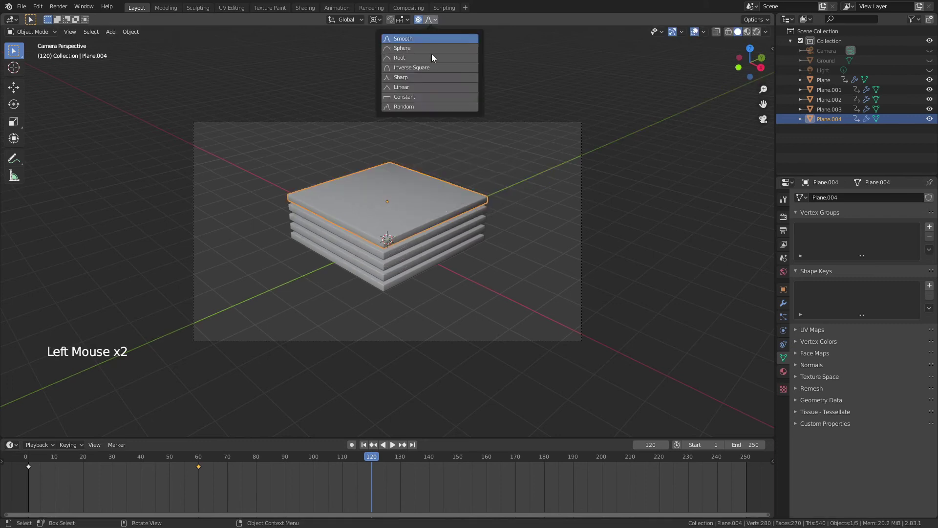
{"action": "left_click", "coordinate": [401, 87]}
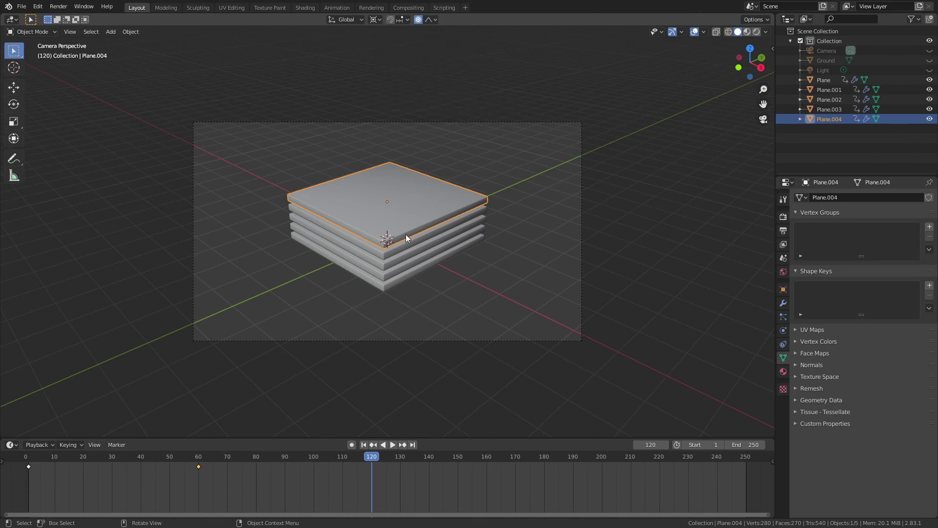
{"action": "key", "text": "g"}
{"action": "key", "text": "y"}
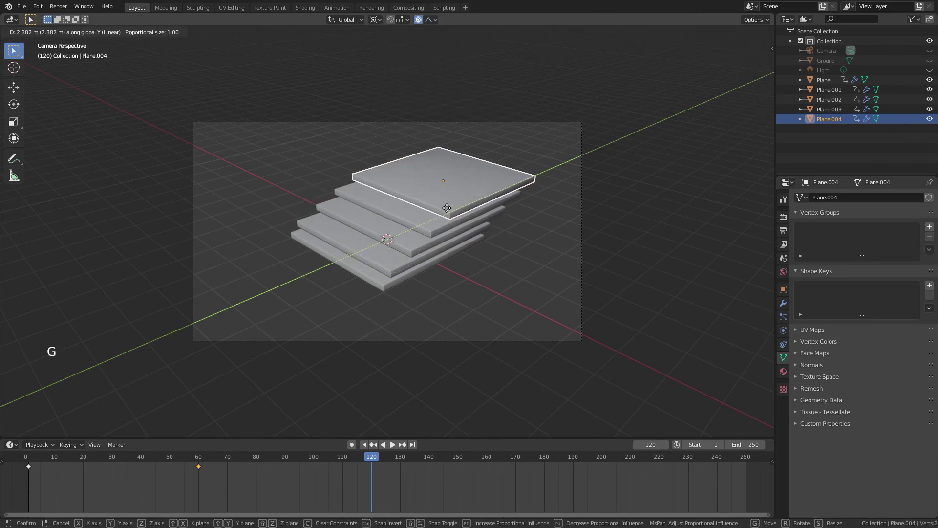
{"action": "scroll", "coordinate": [469, 194], "scroll_direction": "down", "scroll_amount": 2}
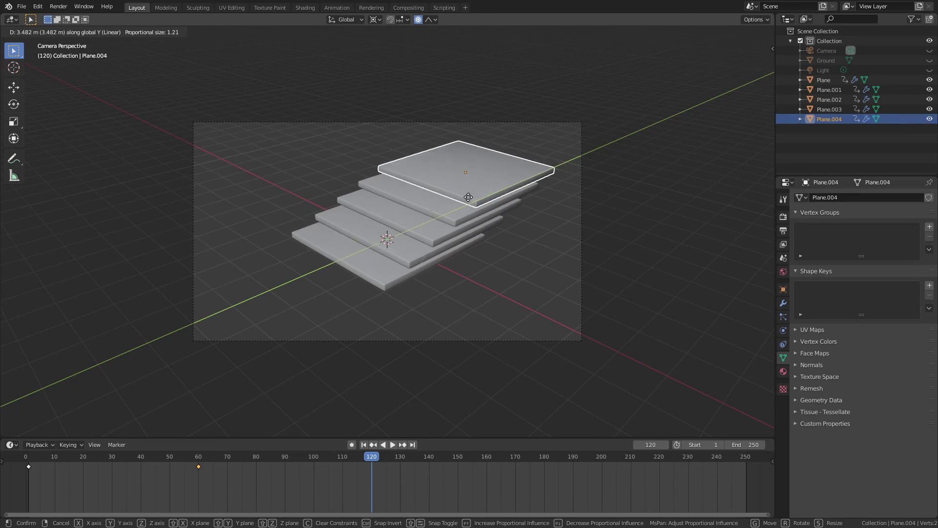
{"action": "left_click", "coordinate": [475, 197]}
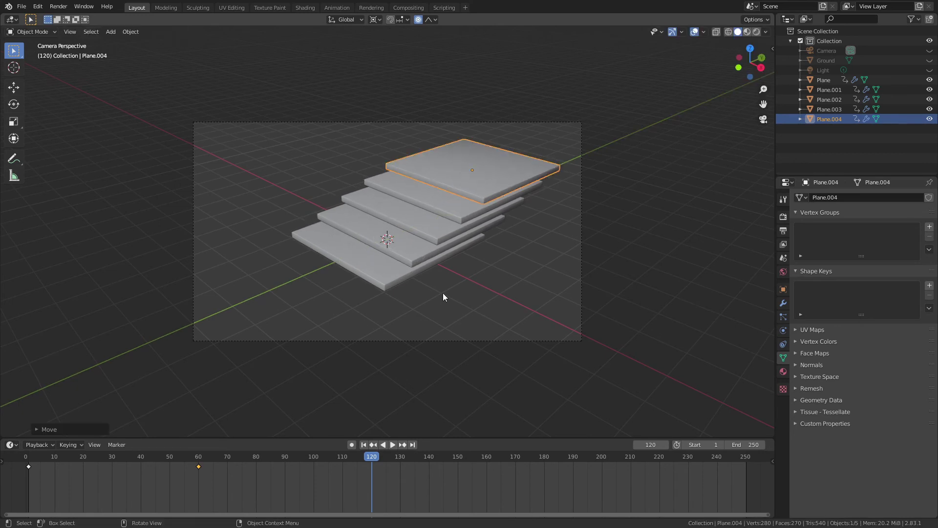
Insert a Location keyframe on all five slabs at frame 120 and return to the first frame.
{"action": "left_click_drag", "start_coordinate": [509, 305], "coordinate": [301, 162]}
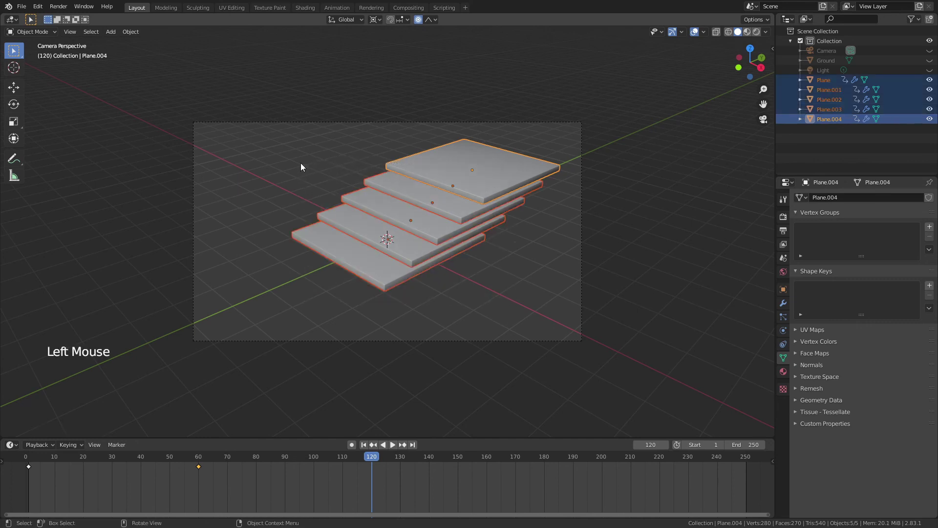
{"action": "key", "text": "i"}
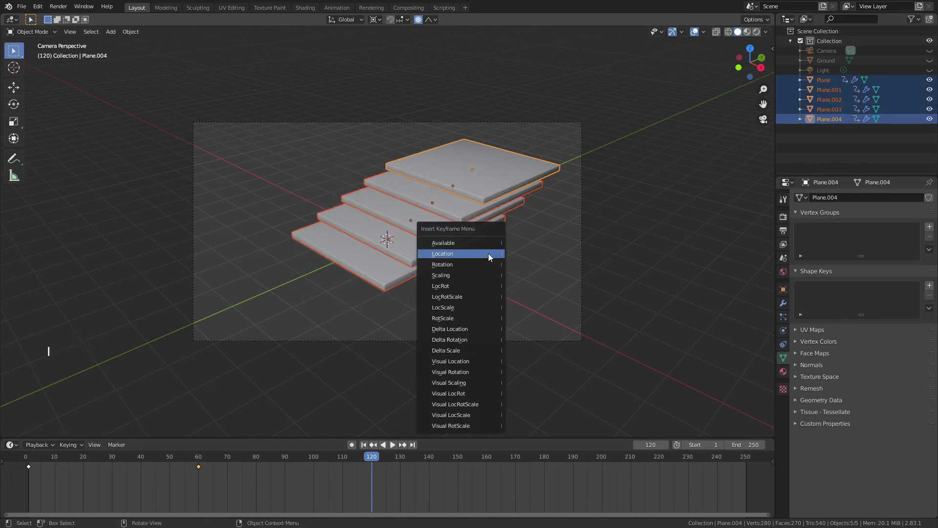
{"action": "left_click", "coordinate": [488, 253]}
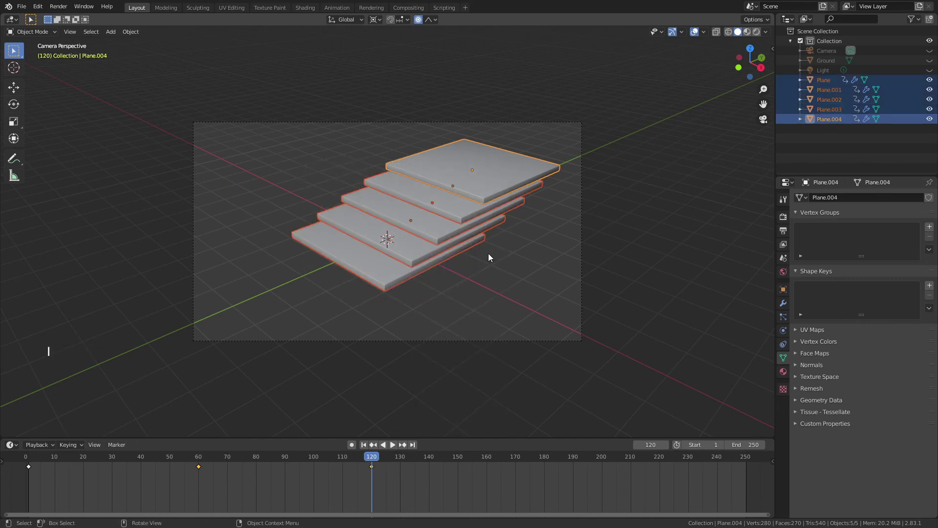
{"action": "left_click", "coordinate": [367, 445]}
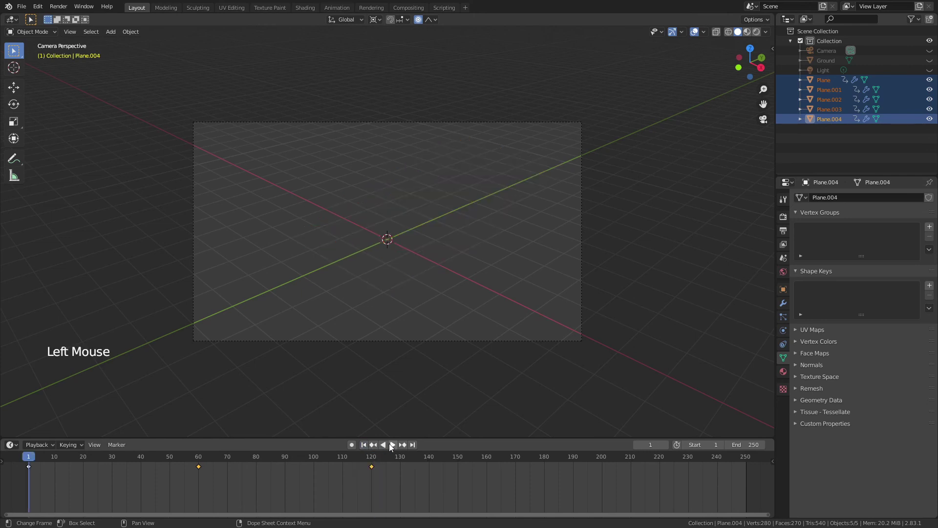
Unhide the Ground, Camera and Light, and play the animation through the staircase fan-out in Rendered shading.
{"action": "left_click", "coordinate": [929, 60]}
{"action": "left_click", "coordinate": [929, 50]}
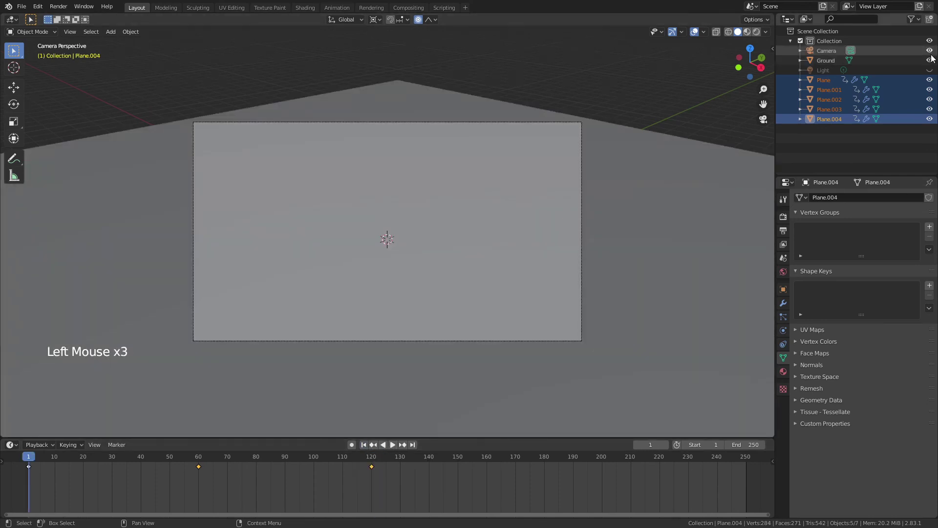
{"action": "left_click", "coordinate": [930, 70]}
{"action": "key", "text": "z"}
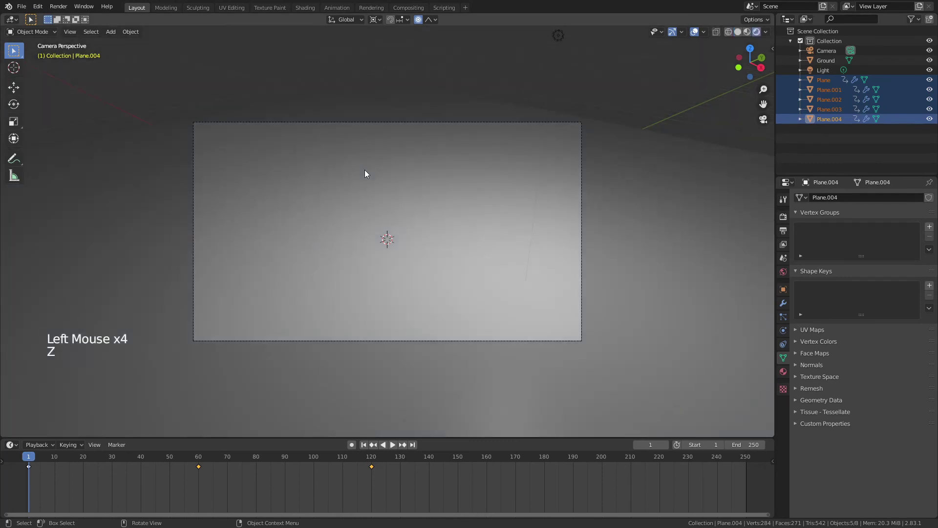
{"action": "left_click", "coordinate": [392, 445]}
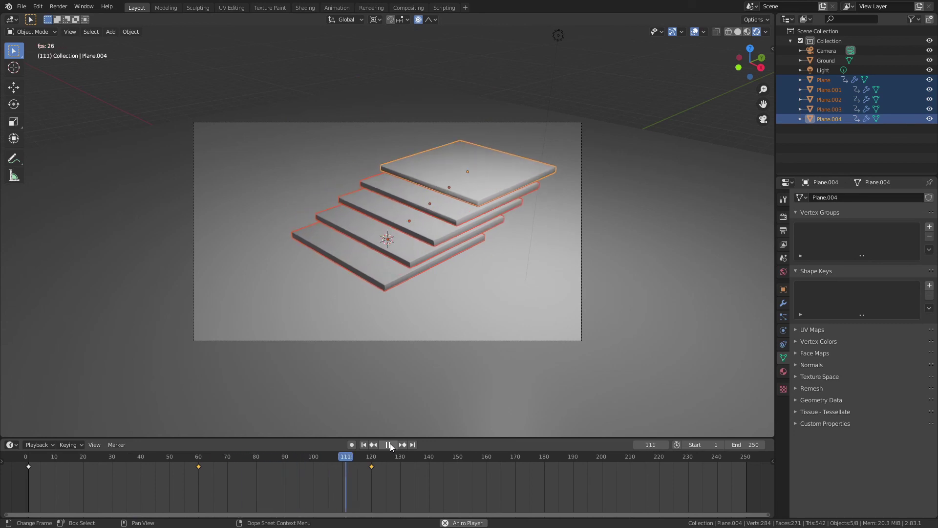
{"action": "left_click", "coordinate": [390, 443]}
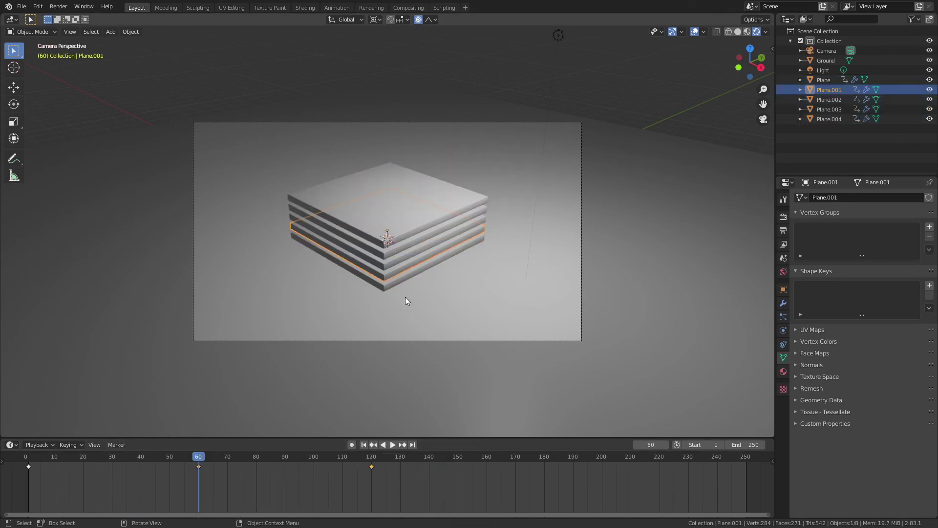
At frame 60, give the bottom slab a new material with Metallic 1.000 and Roughness 0.2.
{"action": "left_click", "coordinate": [383, 289]}
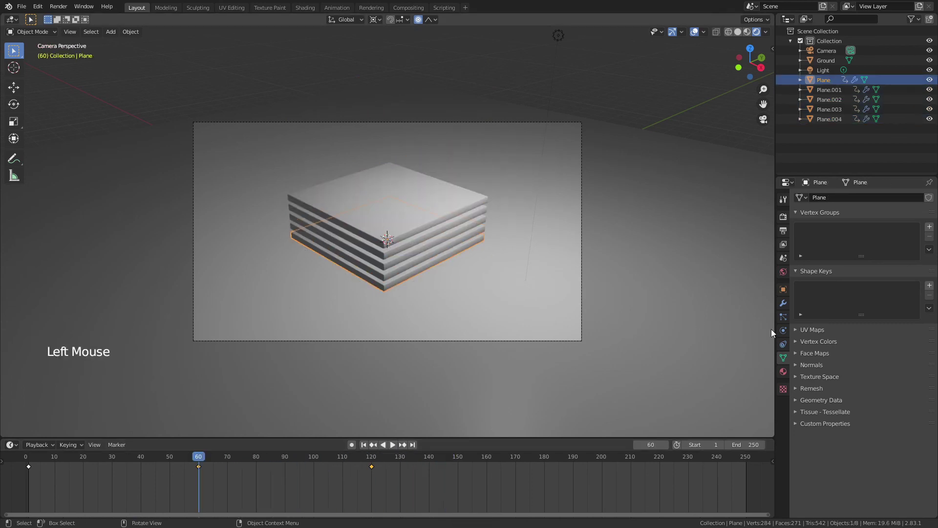
{"action": "left_click", "coordinate": [783, 372]}
{"action": "left_click", "coordinate": [833, 239]}
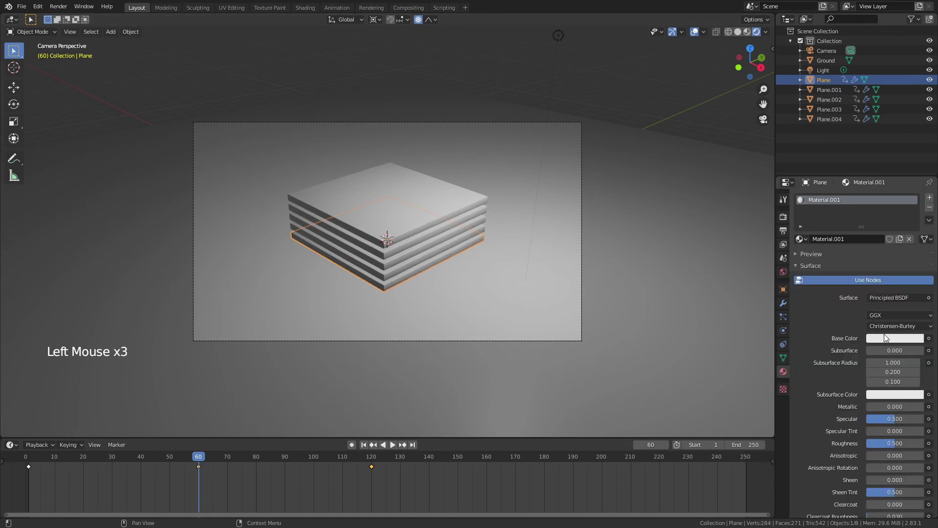
{"action": "left_click_drag", "start_coordinate": [880, 406], "coordinate": [924, 407]}
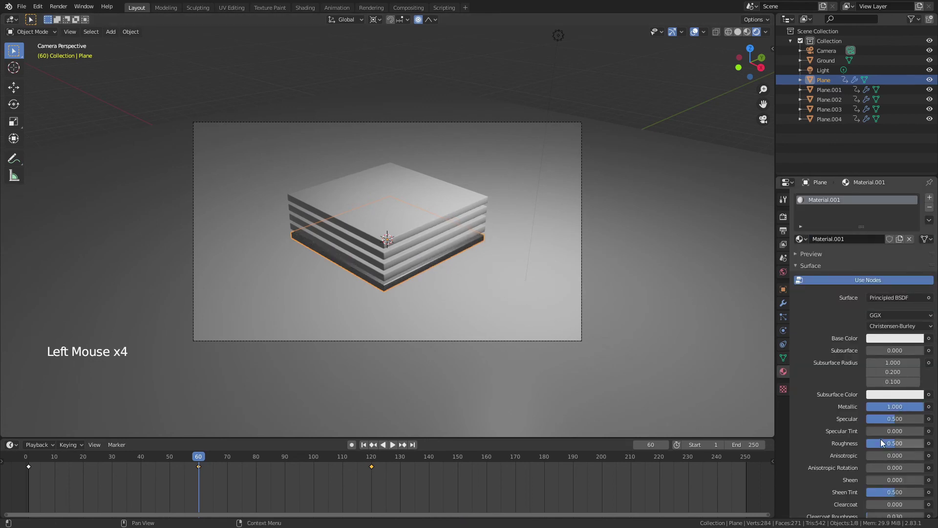
{"action": "left_click", "coordinate": [881, 443]}
{"action": "type", "text": ".2"}
{"action": "key", "text": "Return"}
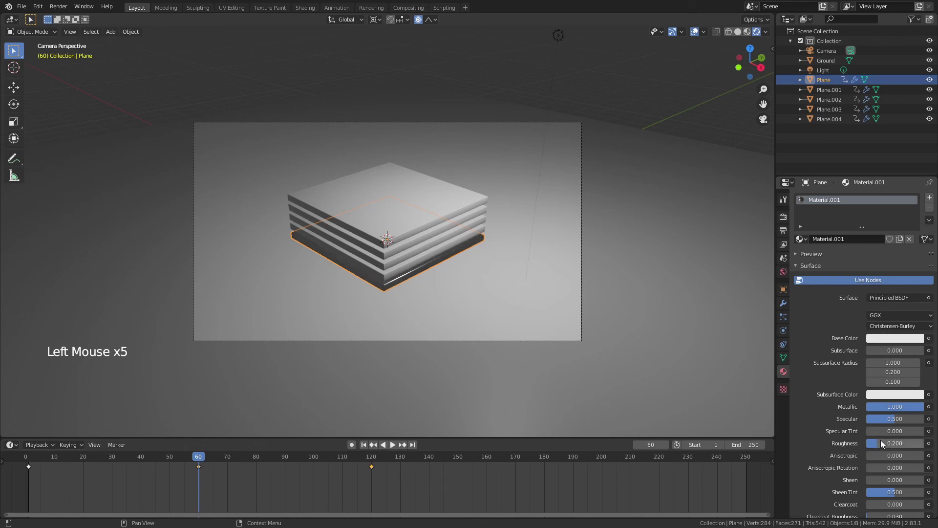
Add a new material to the second slab from the bottom and set its base color to deep blue.
{"action": "left_click", "coordinate": [389, 278]}
{"action": "left_click", "coordinate": [872, 239]}
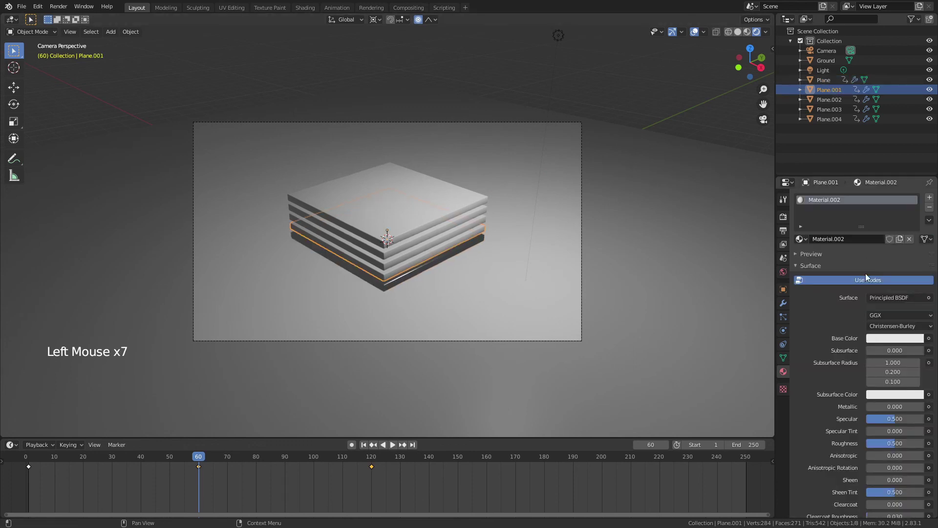
{"action": "left_click", "coordinate": [891, 339]}
{"action": "left_click", "coordinate": [897, 226]}
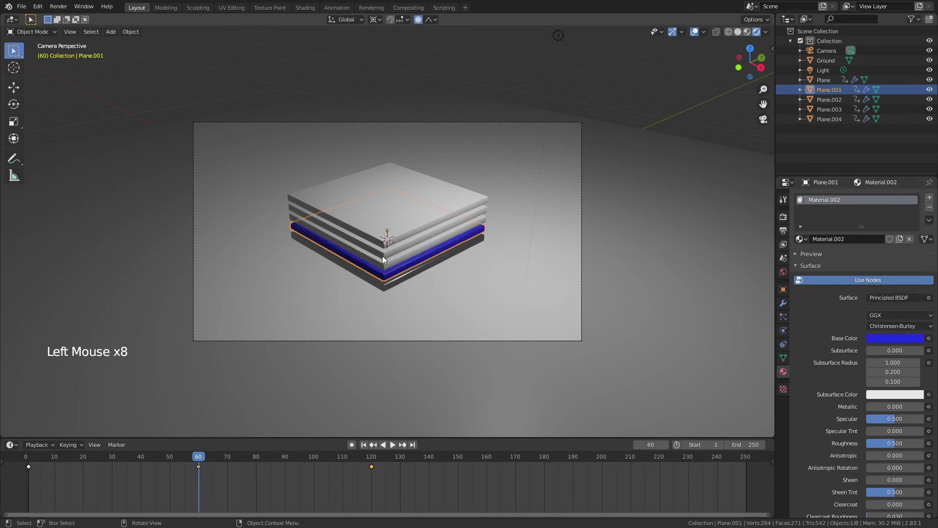
Add a new material to the slab just below the top one and set its base color to red.
{"action": "left_click", "coordinate": [387, 258]}
{"action": "left_click", "coordinate": [866, 238]}
{"action": "left_click", "coordinate": [890, 339]}
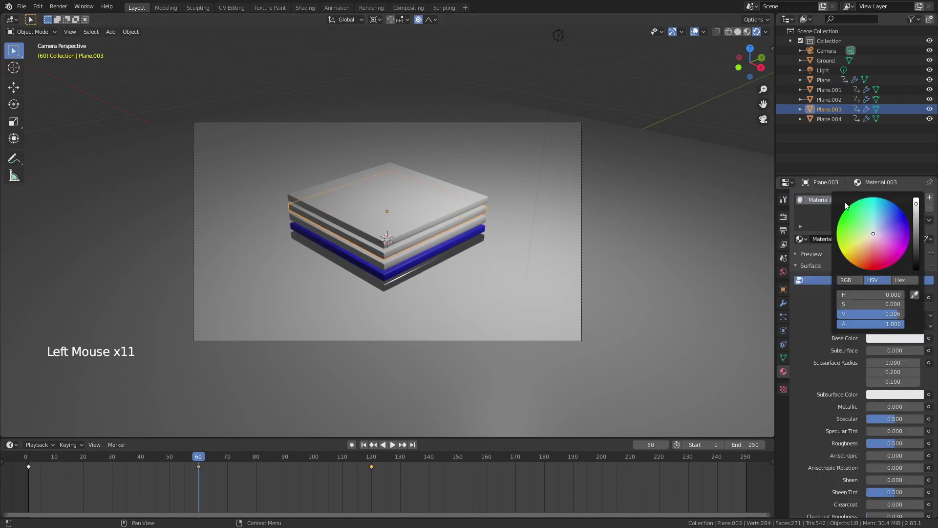
{"action": "left_click_drag", "start_coordinate": [877, 241], "coordinate": [875, 260]}
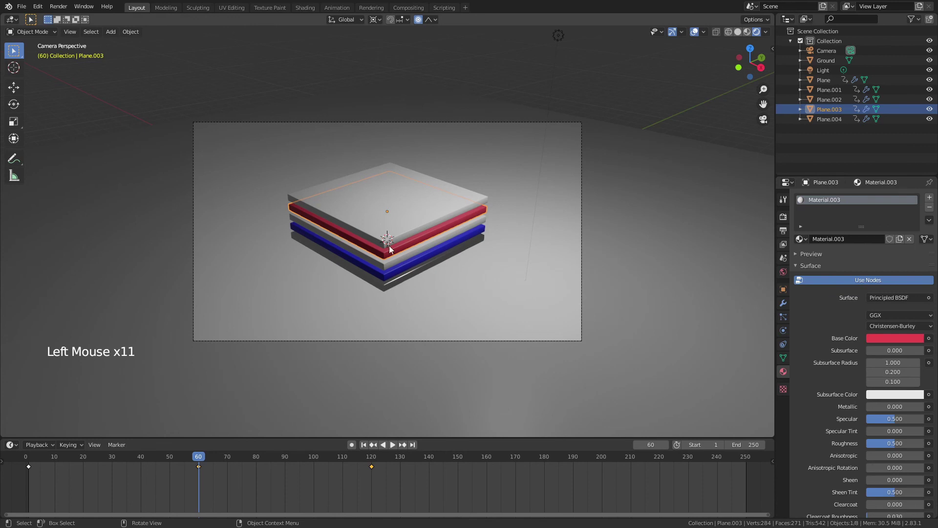
Add a new material to the middle slab and enable Bloom in the render settings.
{"action": "left_click", "coordinate": [390, 227]}
{"action": "left_click", "coordinate": [388, 260]}
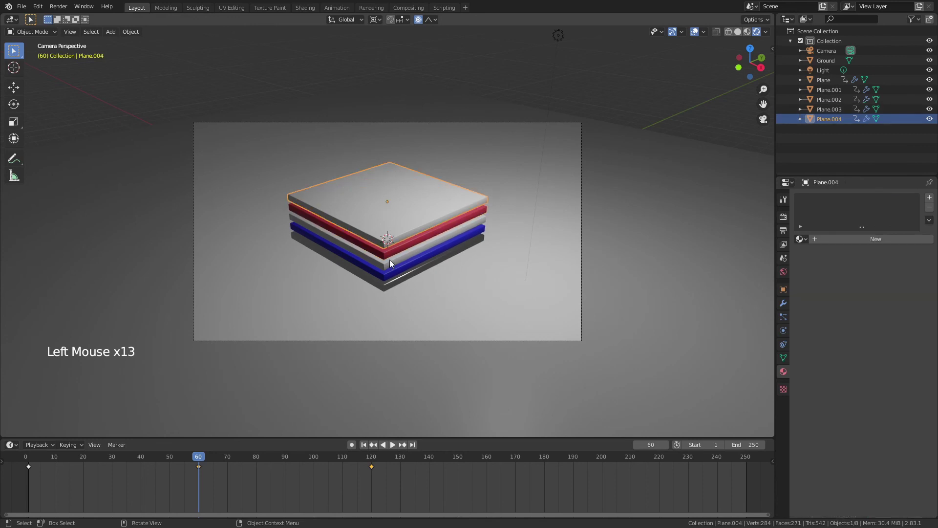
{"action": "left_click", "coordinate": [814, 239]}
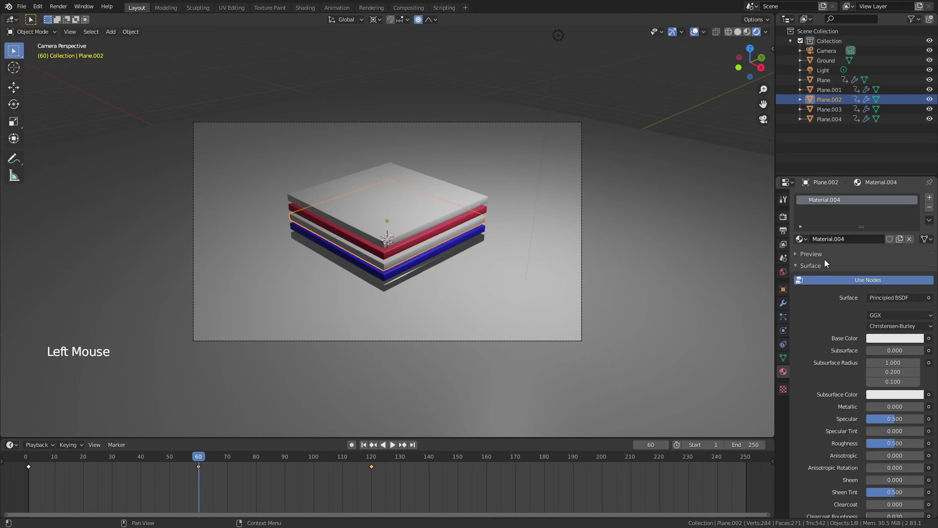
{"action": "left_click", "coordinate": [881, 338]}
{"action": "left_click", "coordinate": [783, 217]}
{"action": "left_click", "coordinate": [805, 275]}
{"action": "left_click", "coordinate": [783, 371]}
Change the middle slab's surface shader to Emission with strength 10 and a bright green color.
{"action": "left_click_drag", "start_coordinate": [884, 299], "coordinate": [816, 105]}
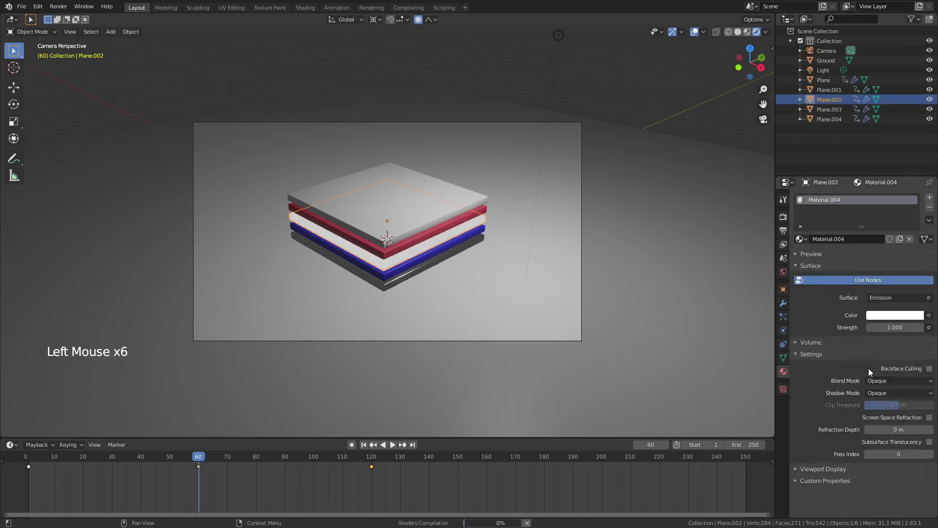
{"action": "left_click", "coordinate": [885, 328]}
{"action": "type", "text": "10"}
{"action": "key", "text": "Return"}
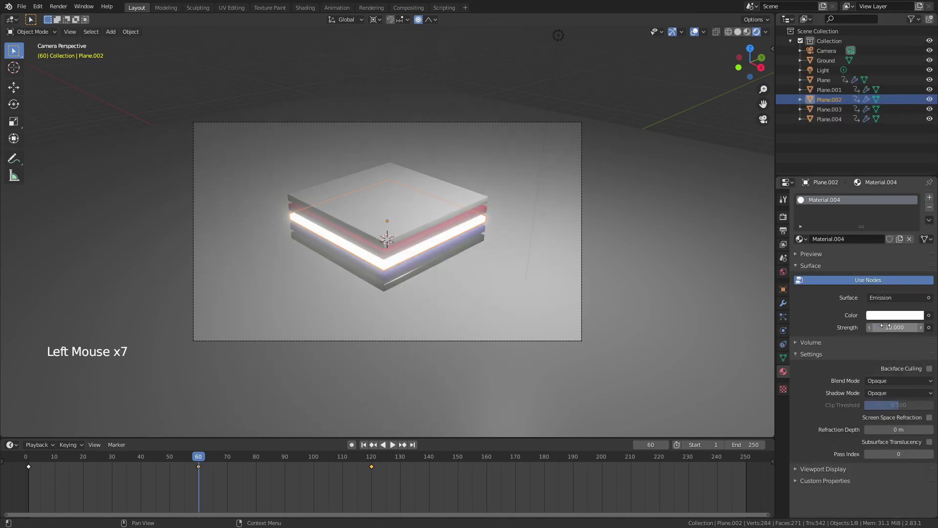
{"action": "left_click", "coordinate": [883, 316]}
{"action": "left_click_drag", "start_coordinate": [874, 206], "coordinate": [847, 188]}
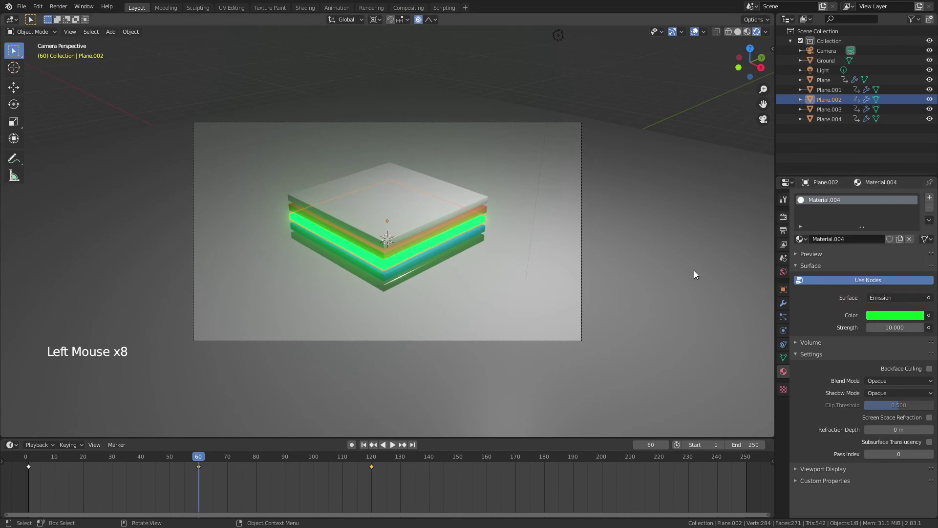
Select the ground, return to the first frame, and play the animation past frame 120 to check the coloured slabs.
{"action": "left_click", "coordinate": [694, 270]}
{"action": "left_click", "coordinate": [364, 444]}
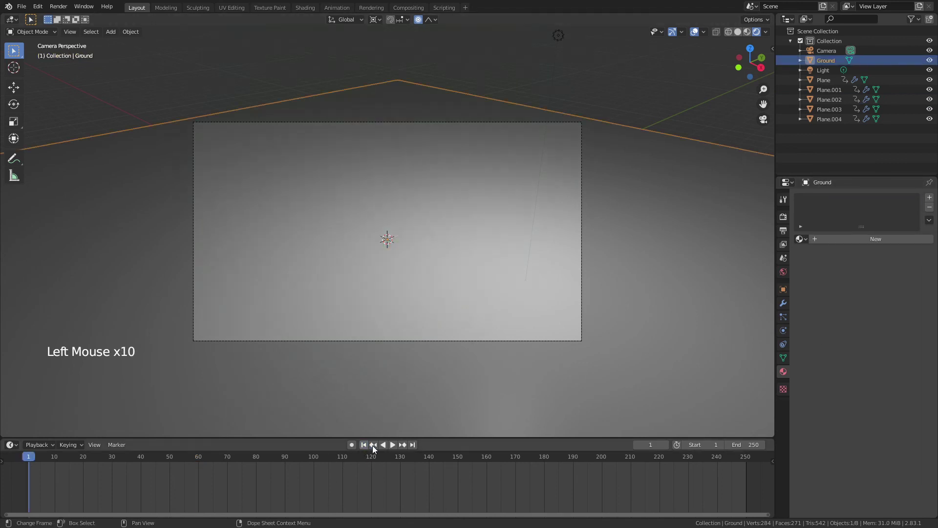
{"action": "left_click", "coordinate": [395, 443]}
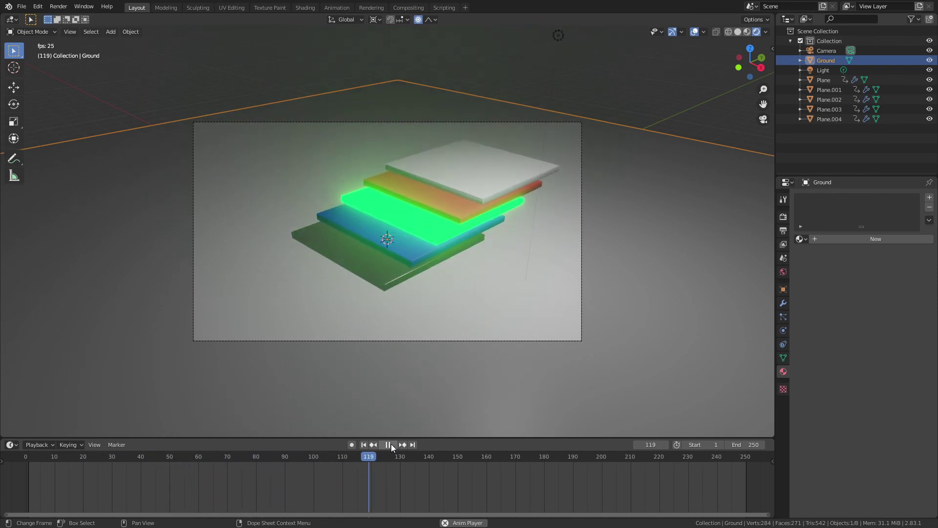
{"action": "left_click", "coordinate": [389, 445]}
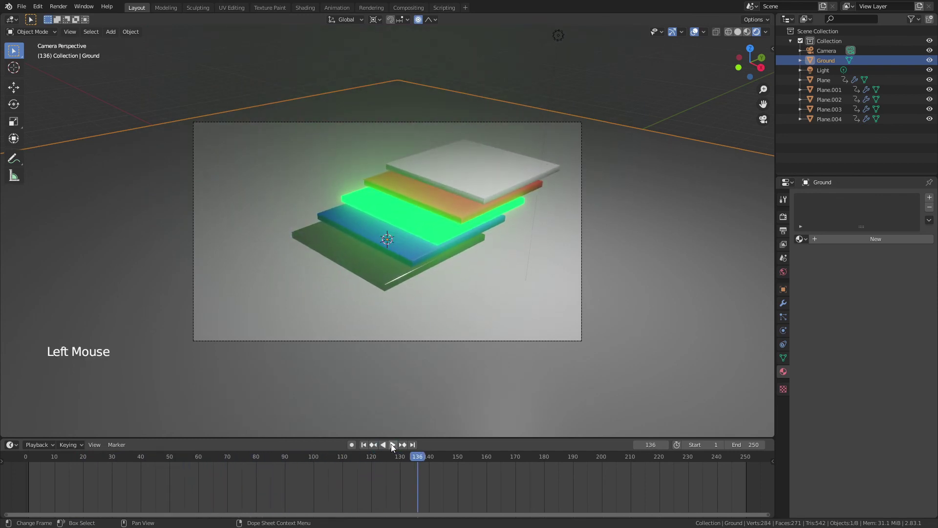